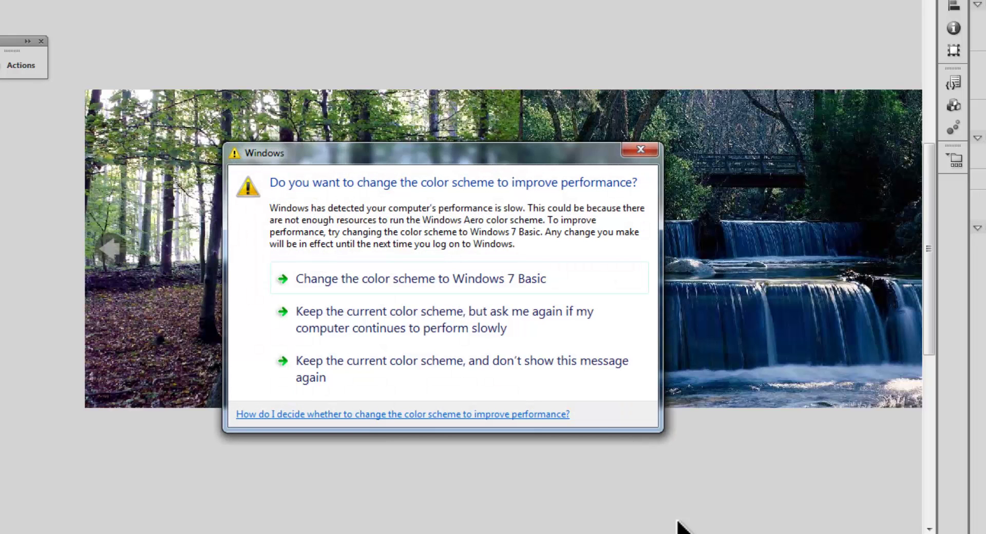
Keep the current Windows colour scheme and don't show the warning again
click(380, 362)
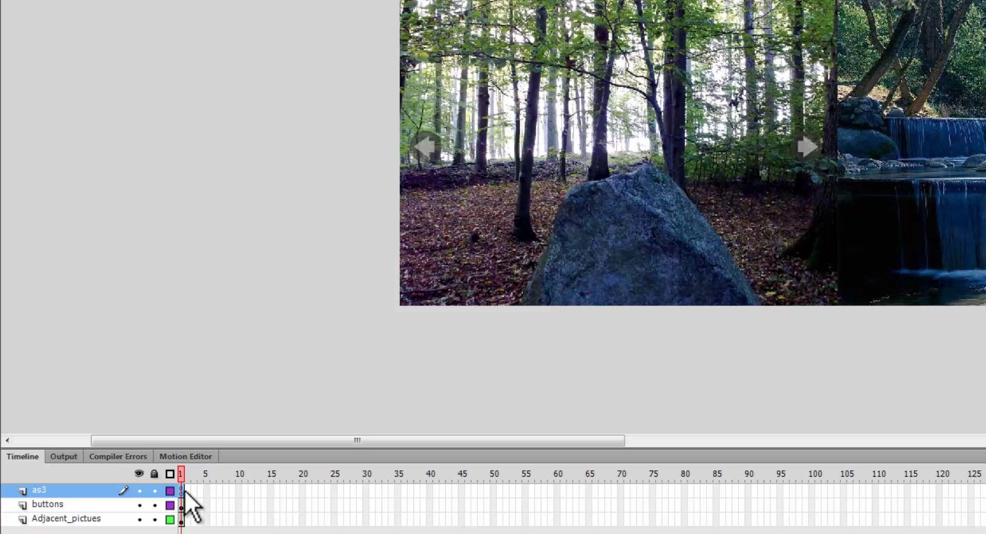
key(ctrl+Return)
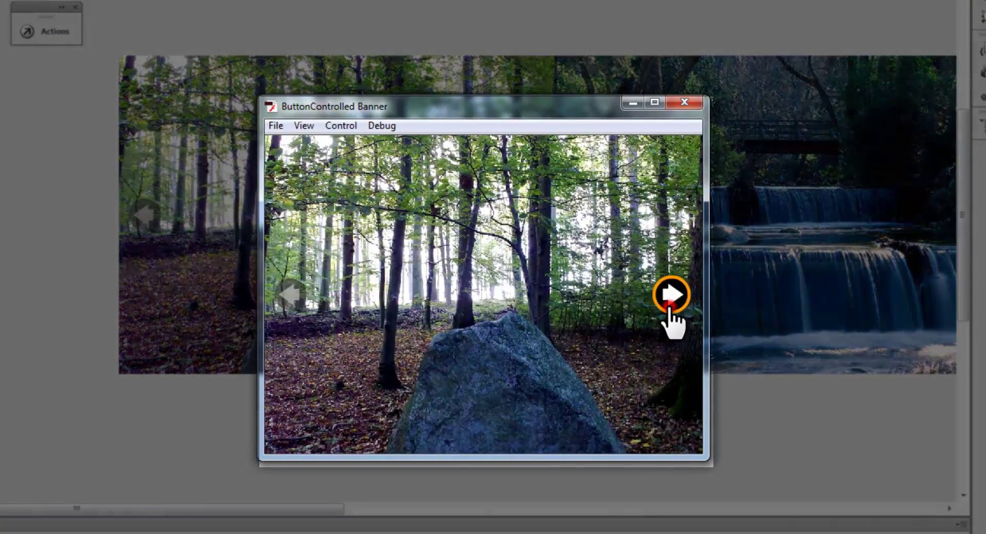
click(669, 307)
click(669, 308)
click(669, 308)
click(670, 308)
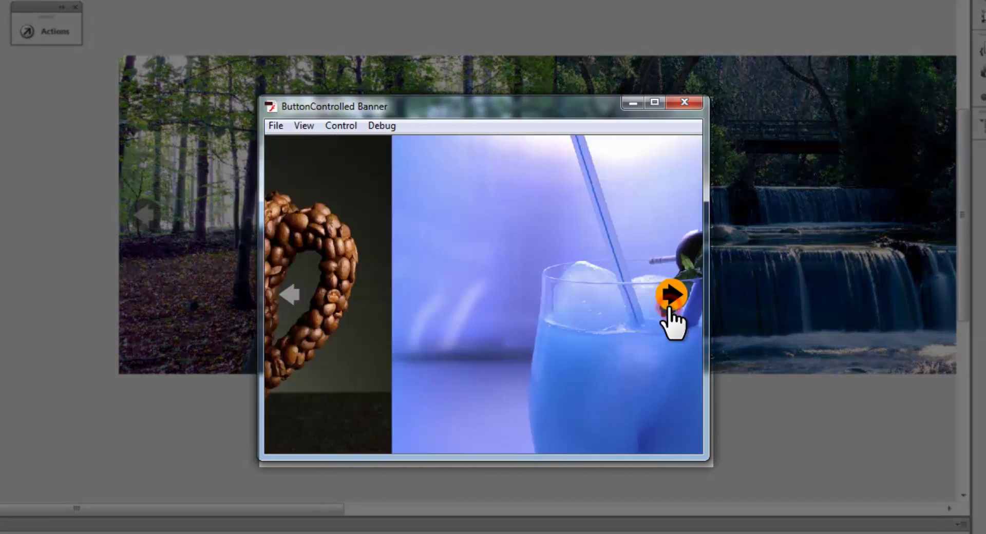
click(669, 308)
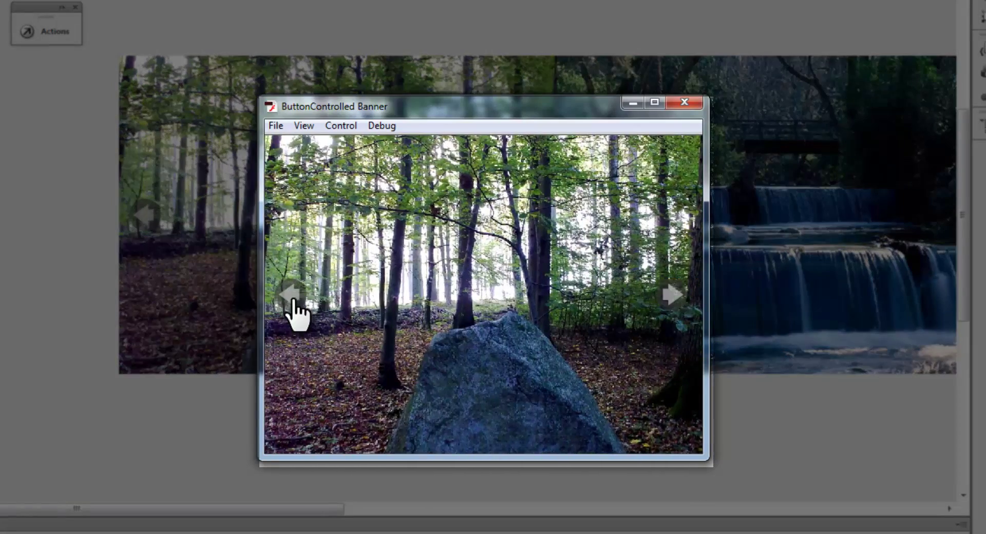
click(291, 301)
click(292, 301)
click(292, 300)
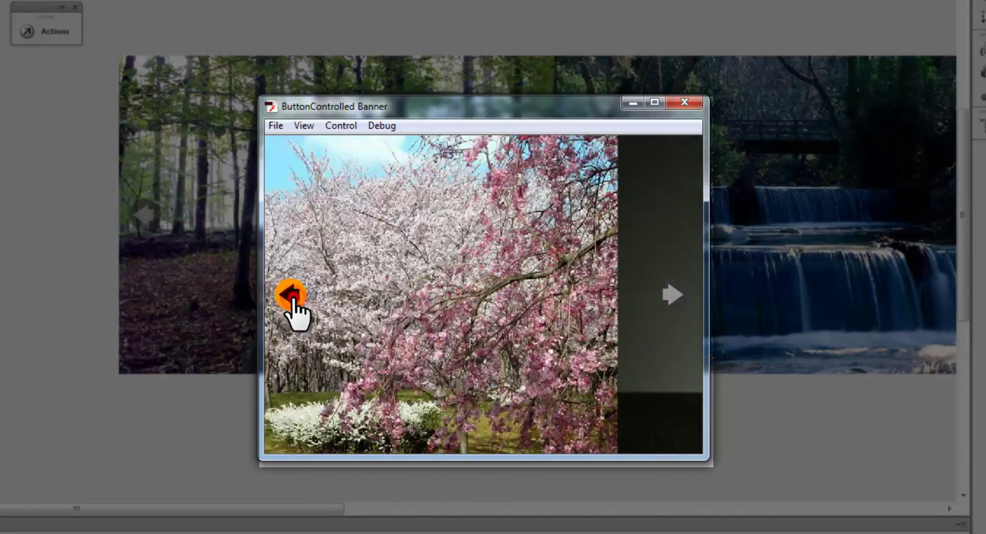
click(292, 301)
click(292, 300)
click(291, 300)
click(292, 300)
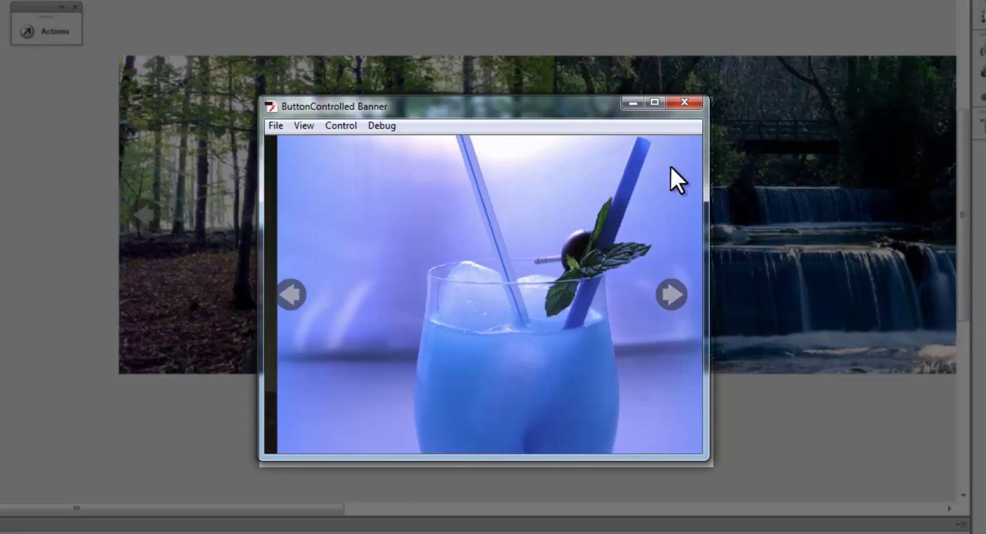
click(686, 106)
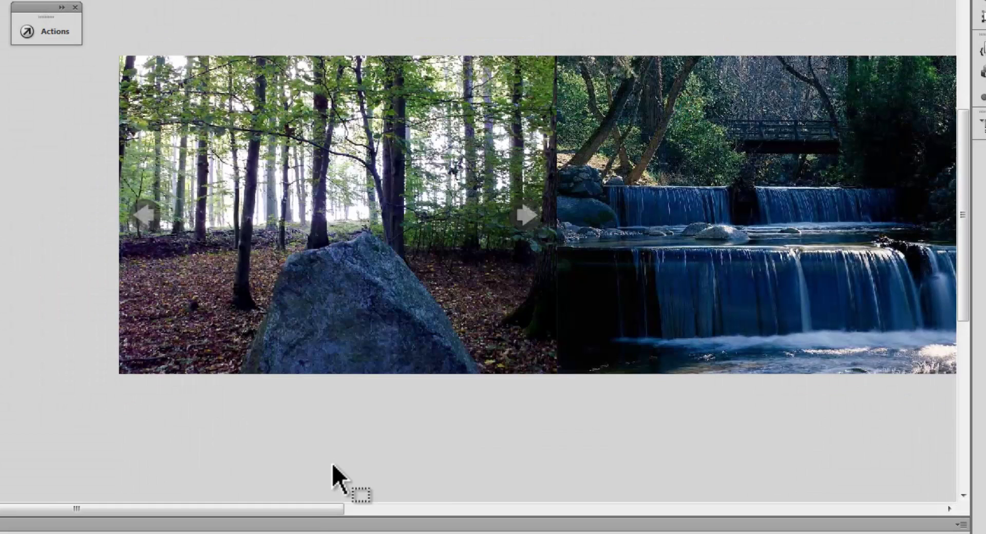
Scroll to the blue drink picture in the strip, cut it, and go back to Scene 1
drag(307, 509, 818, 504)
drag(712, 516, 768, 509)
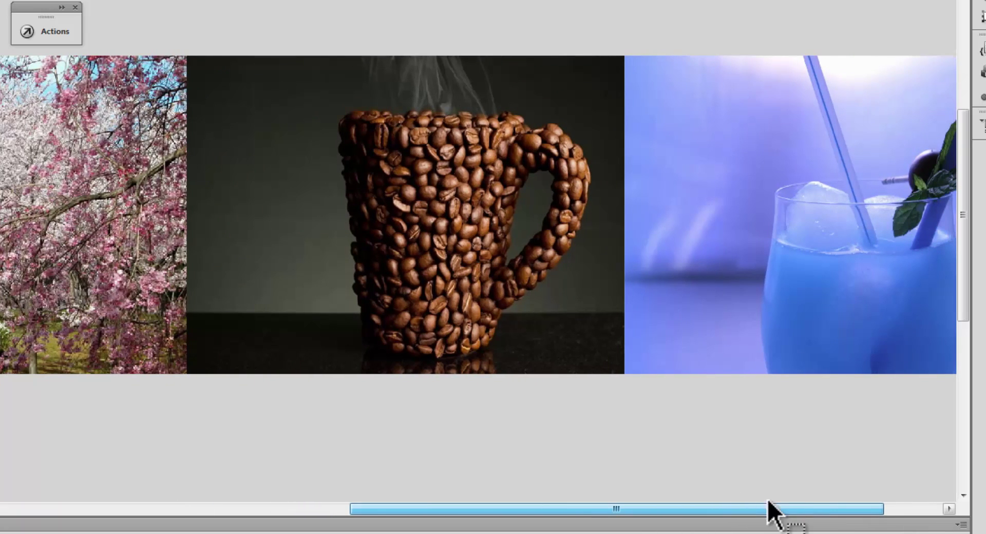
click(408, 259)
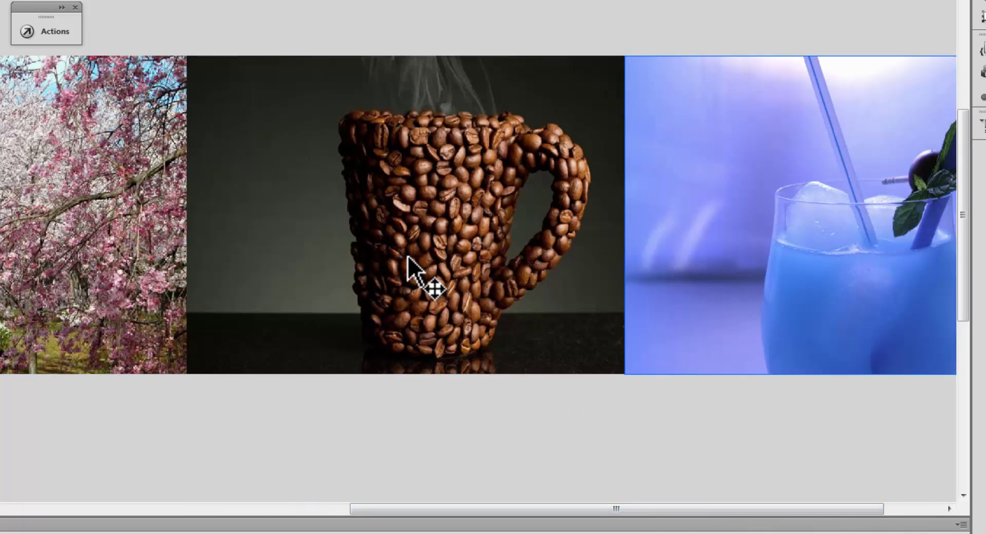
click(712, 304)
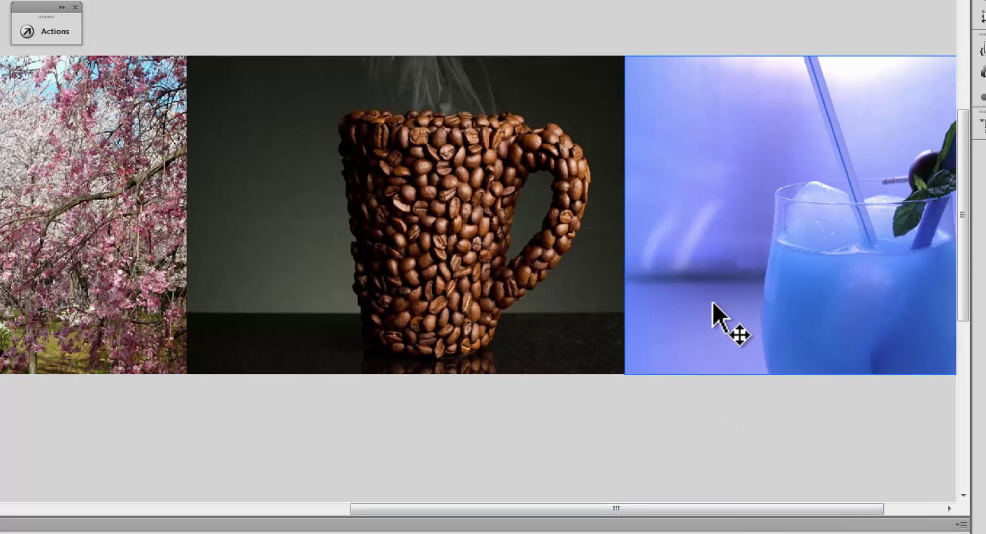
right_click(712, 303)
click(737, 281)
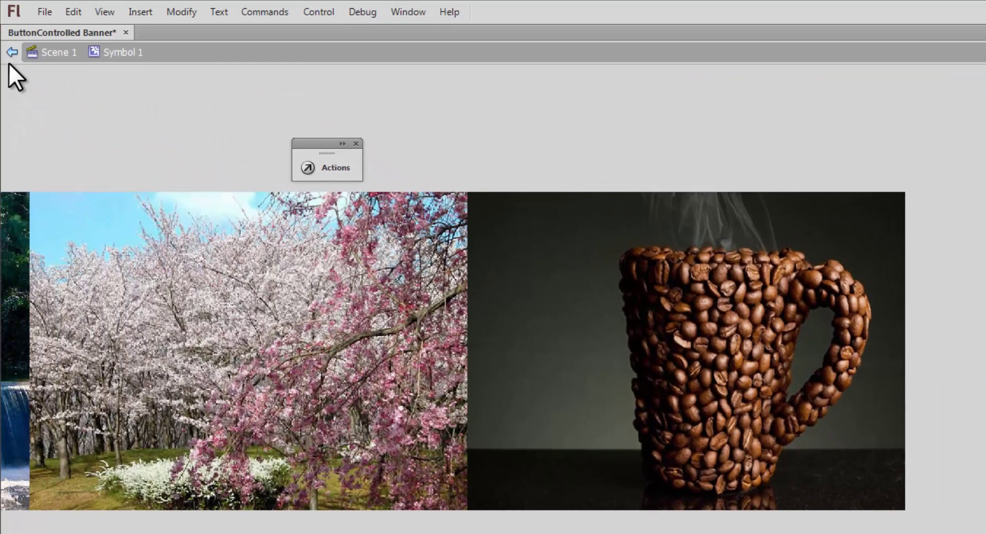
click(7, 54)
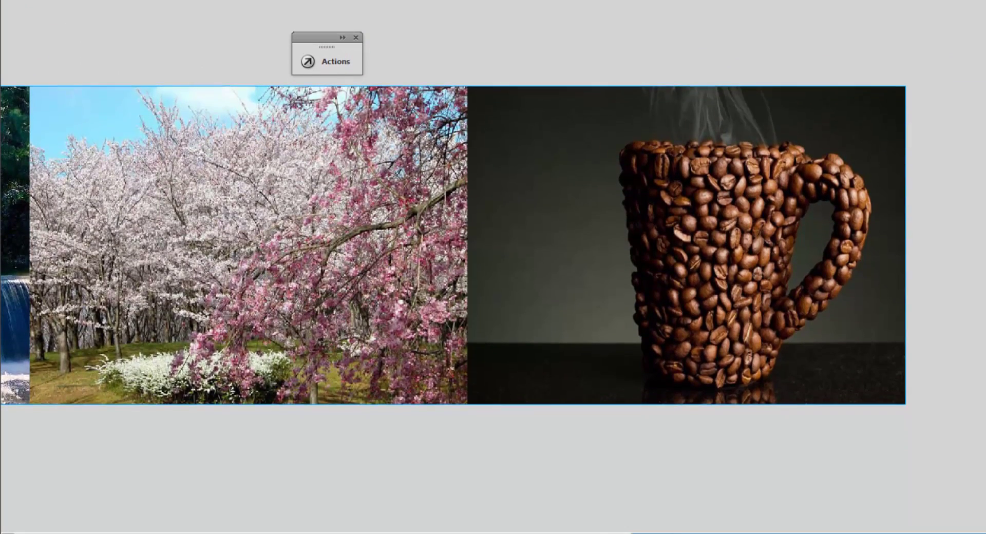
drag(673, 532, 489, 529)
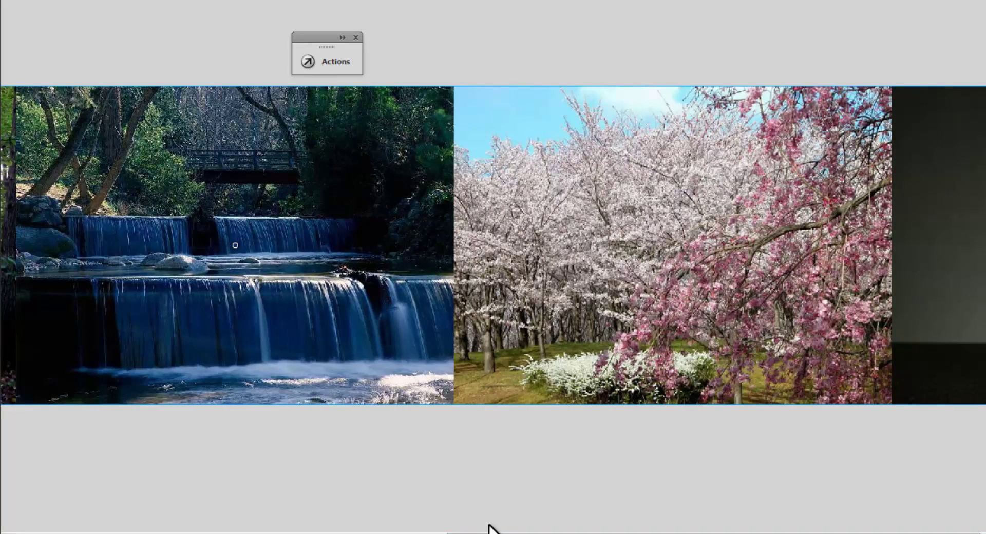
key(ctrl+Return)
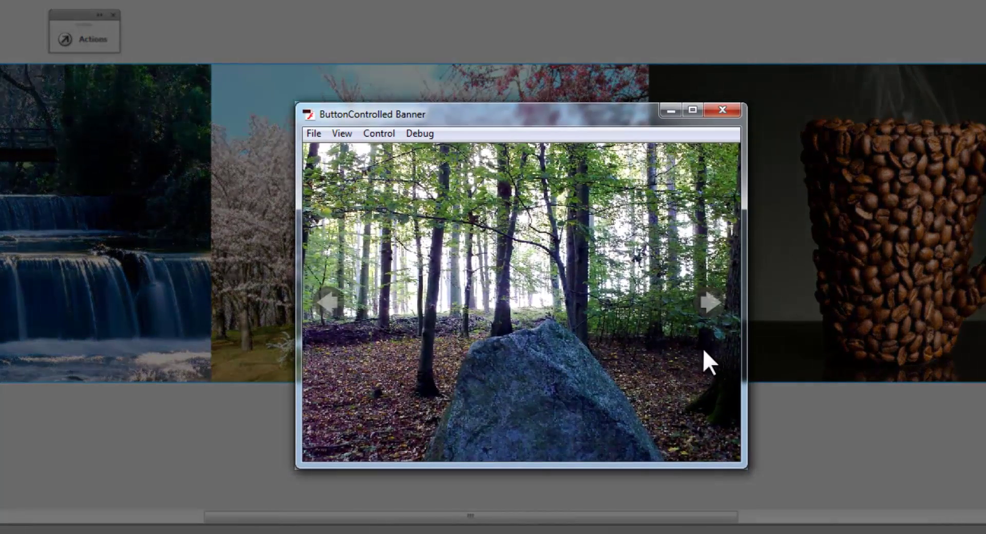
click(711, 306)
click(711, 307)
click(711, 306)
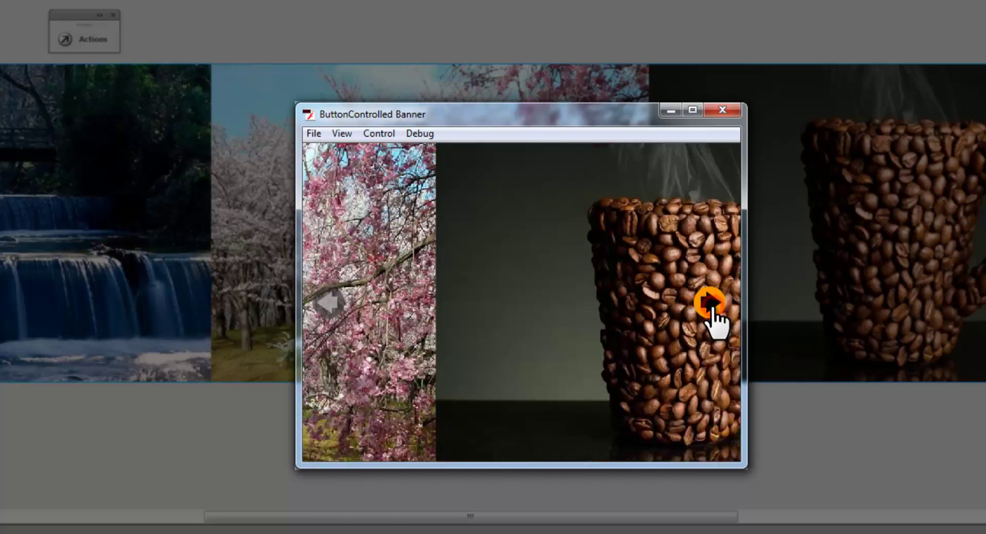
click(711, 306)
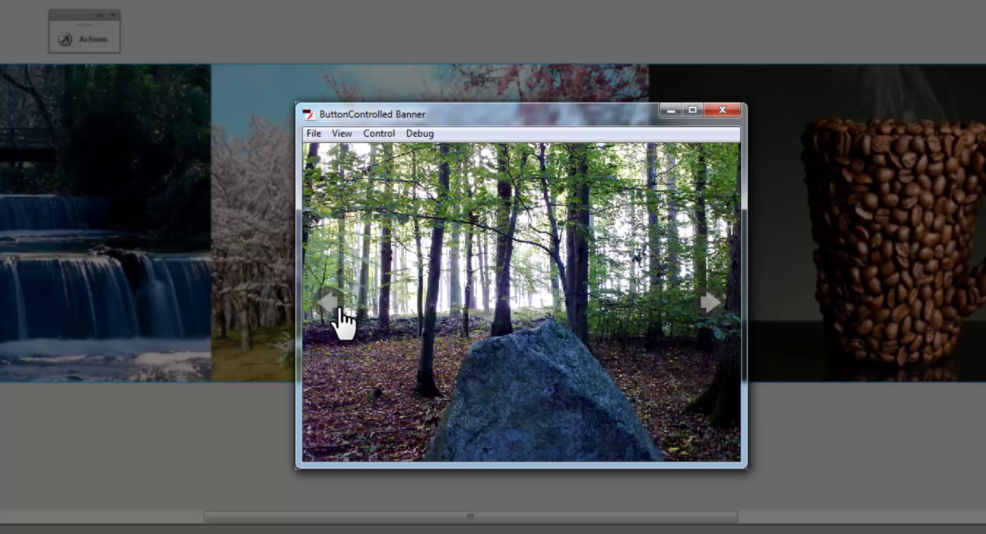
click(340, 309)
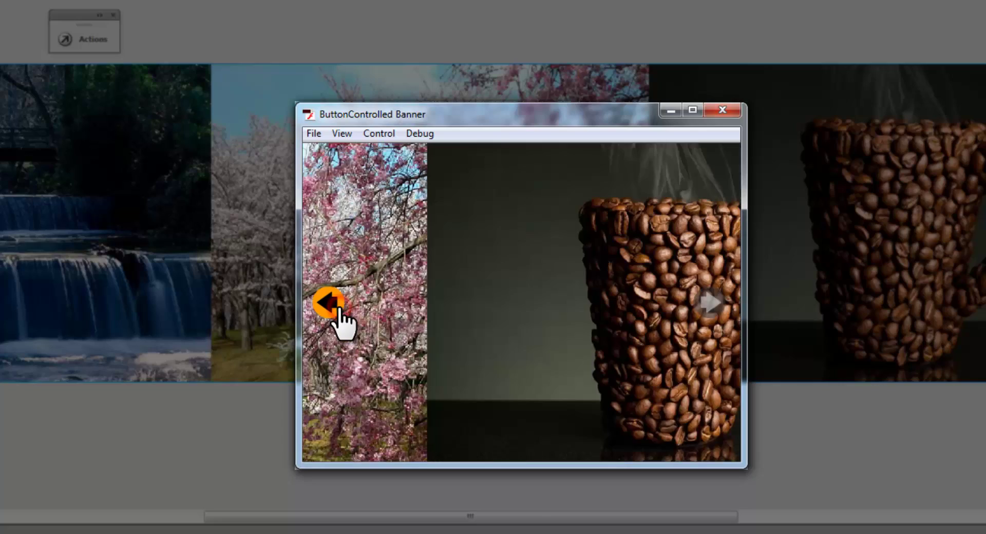
click(340, 309)
click(340, 309)
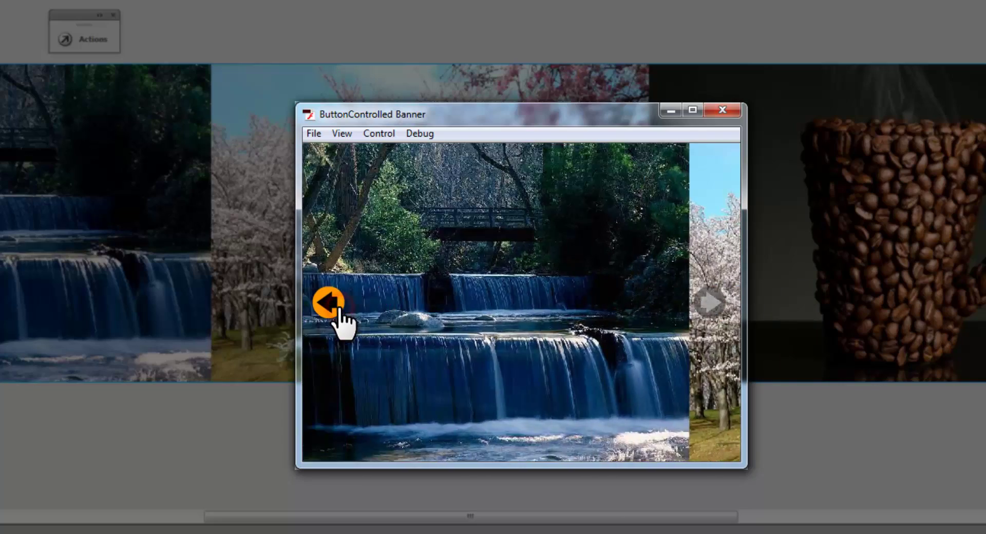
click(341, 309)
click(340, 309)
click(340, 309)
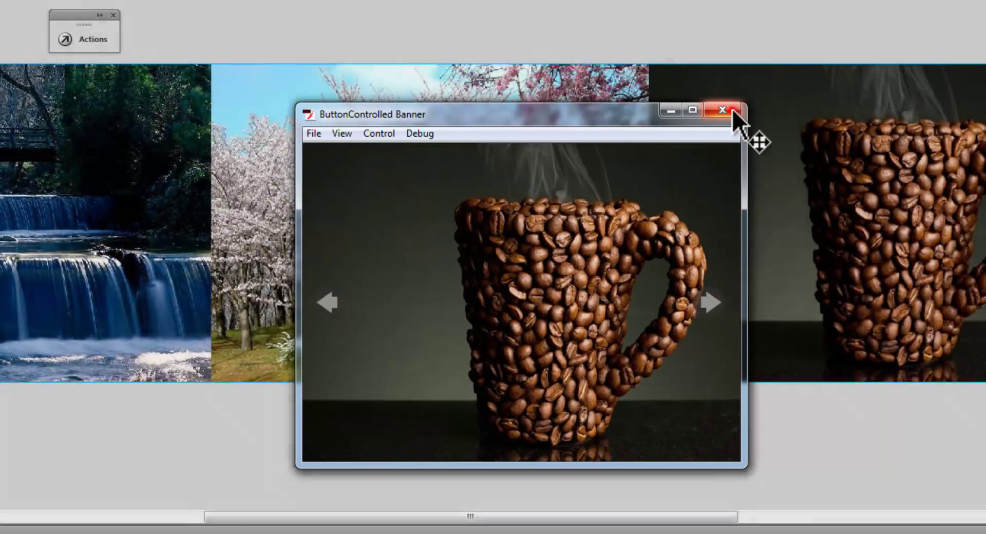
click(733, 110)
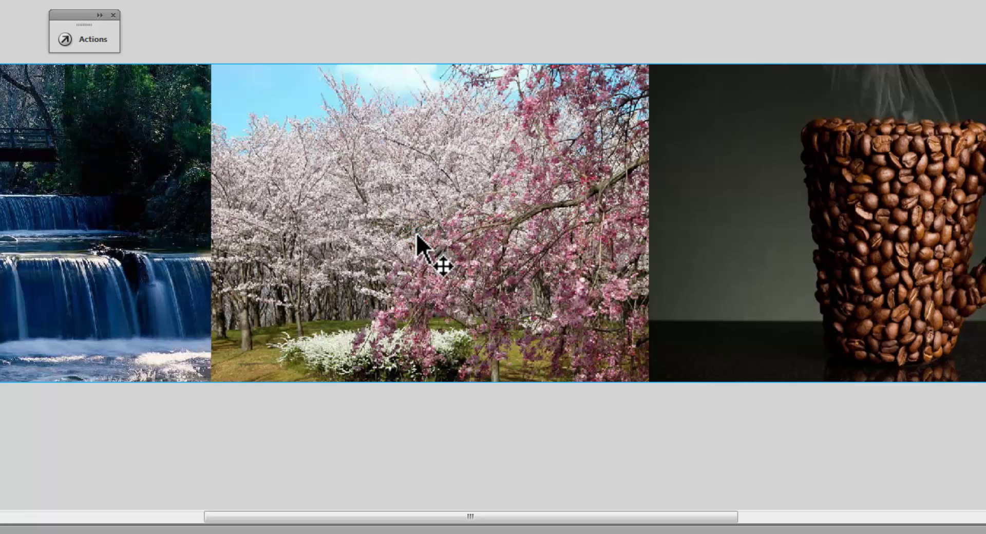
Cut the coffee cup picture from Symbol 1's strip and return to Scene 1
key(Escape)
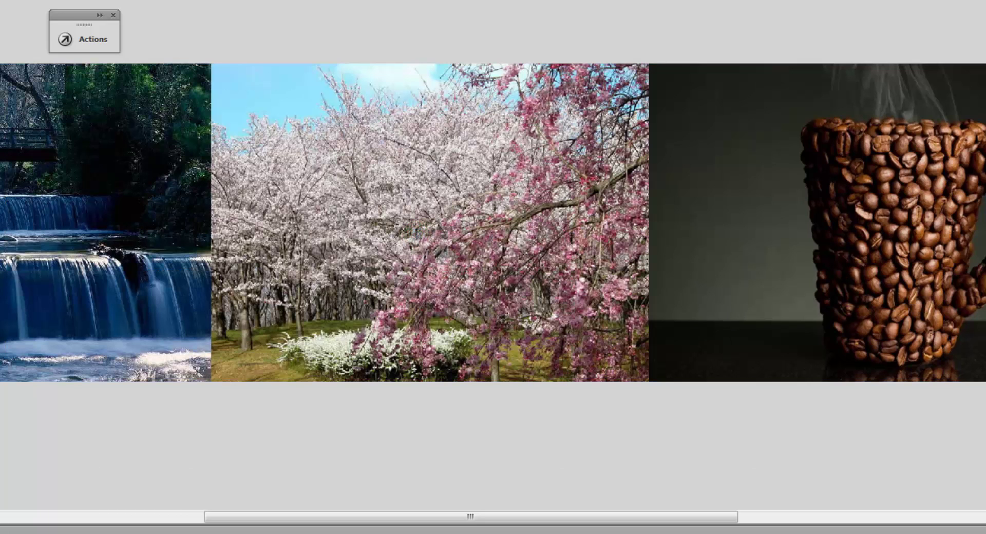
right_click(854, 257)
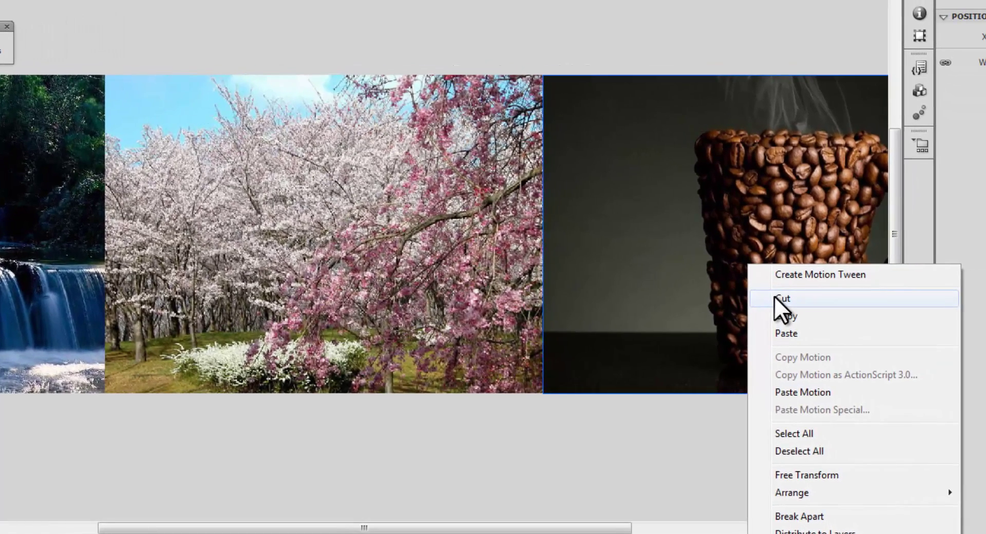
click(774, 297)
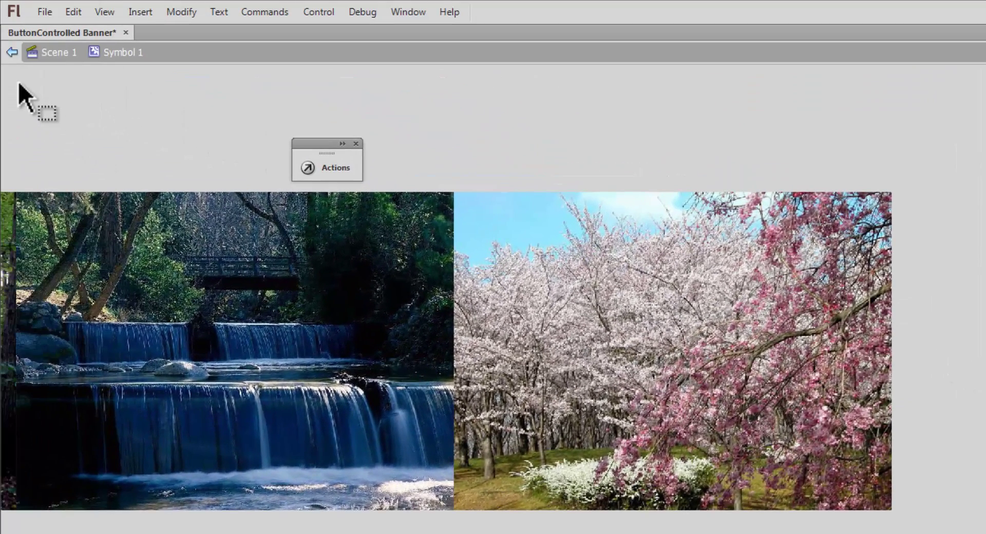
click(14, 53)
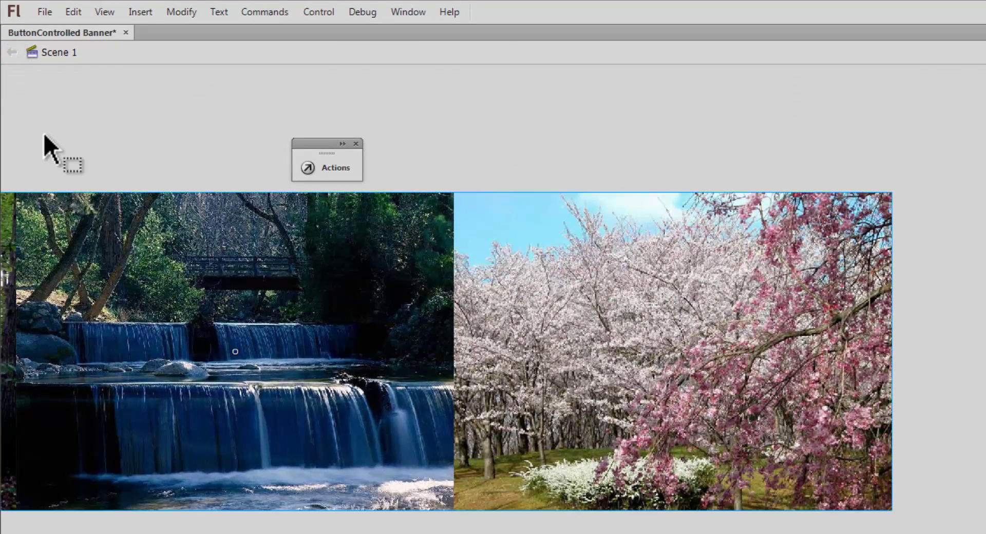
key(ctrl+Return)
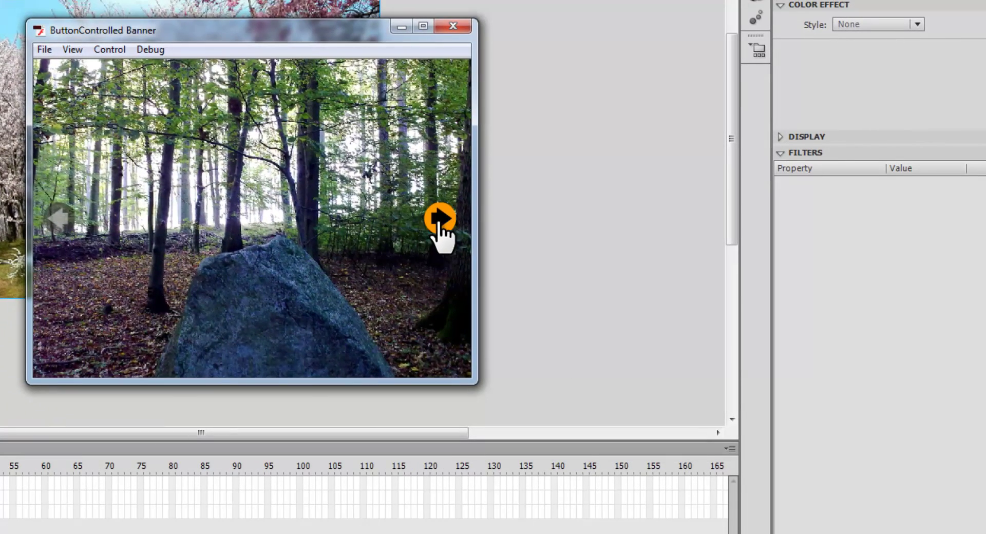
click(438, 222)
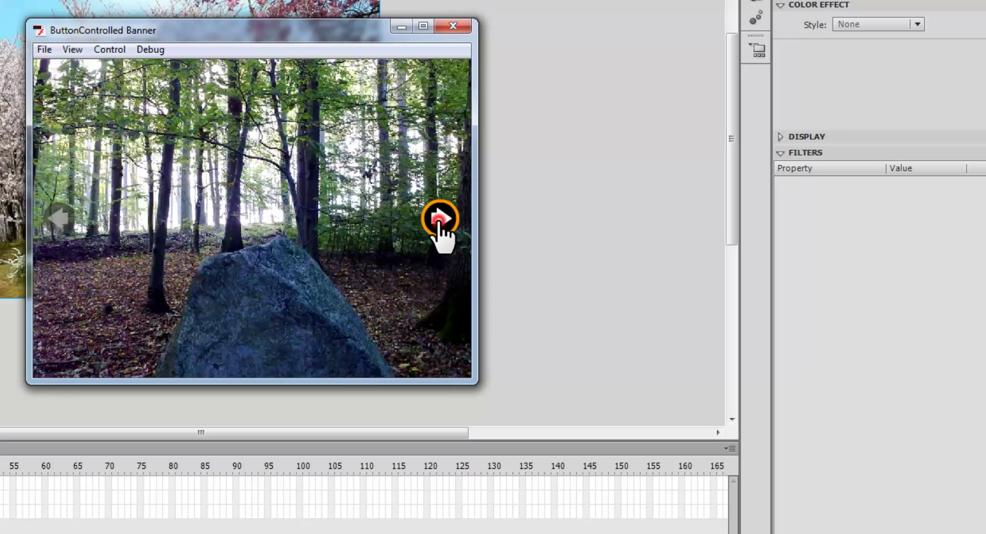
click(438, 222)
click(438, 222)
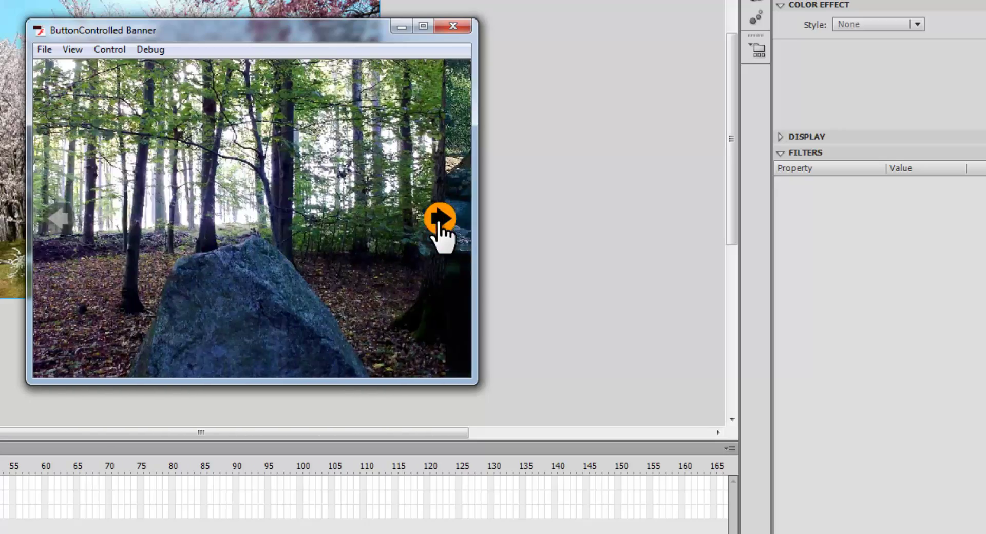
click(438, 222)
click(438, 222)
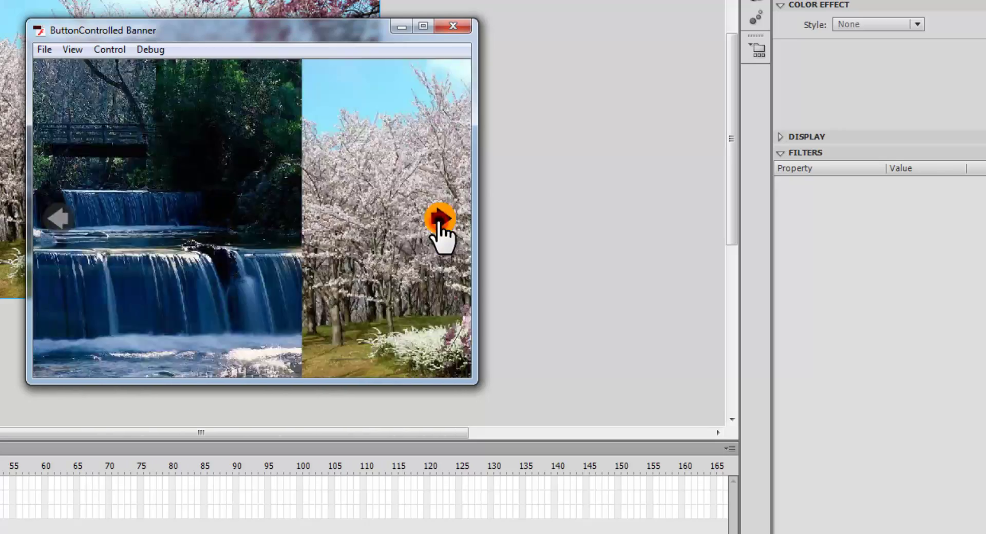
click(60, 218)
click(60, 218)
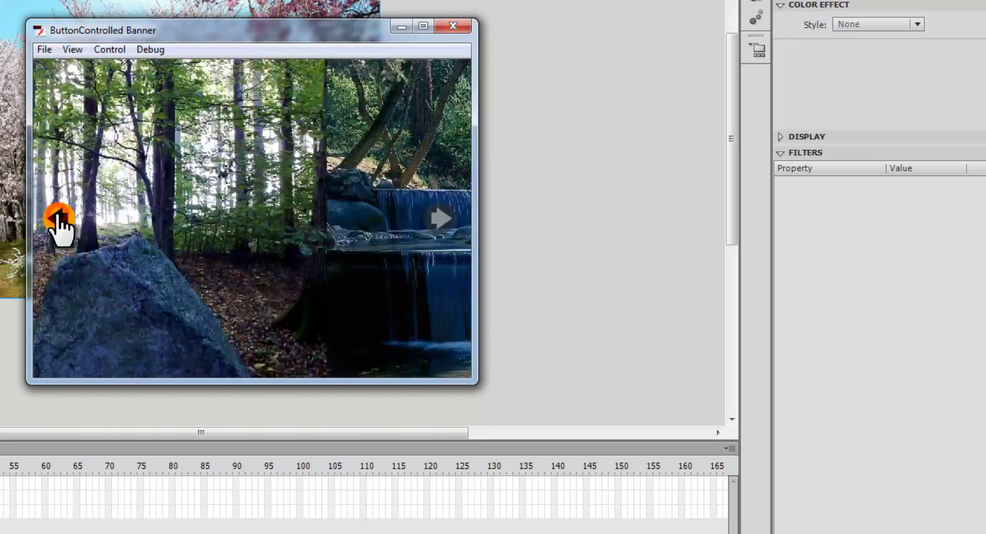
click(58, 220)
click(58, 220)
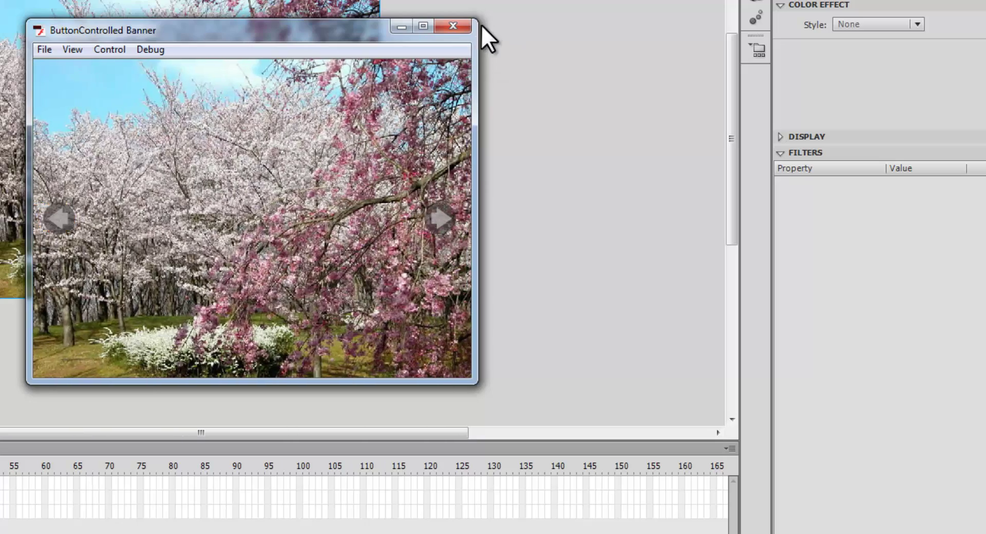
click(469, 25)
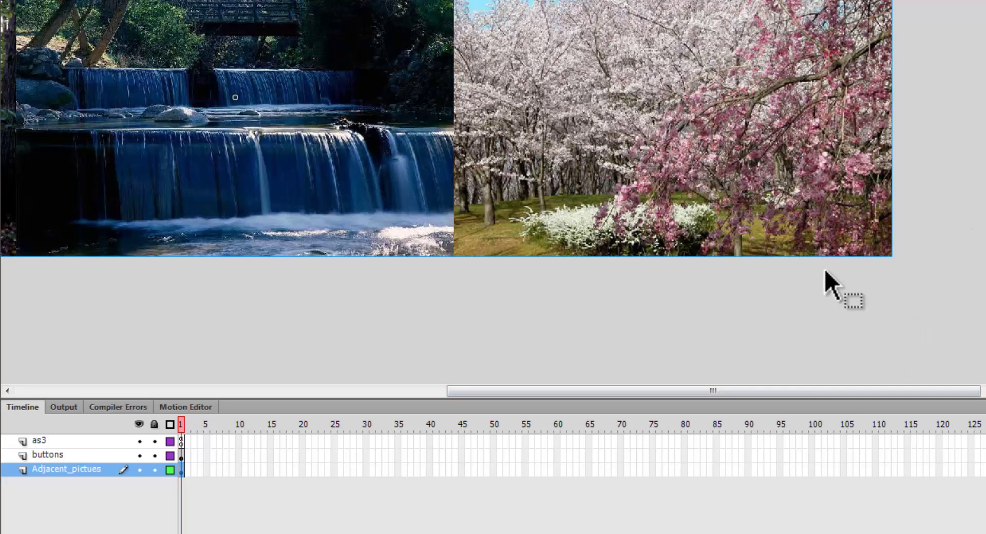
Lock the buttons layer, and hide and lock the Adjacent_pictues layer
click(776, 392)
drag(710, 392, 569, 396)
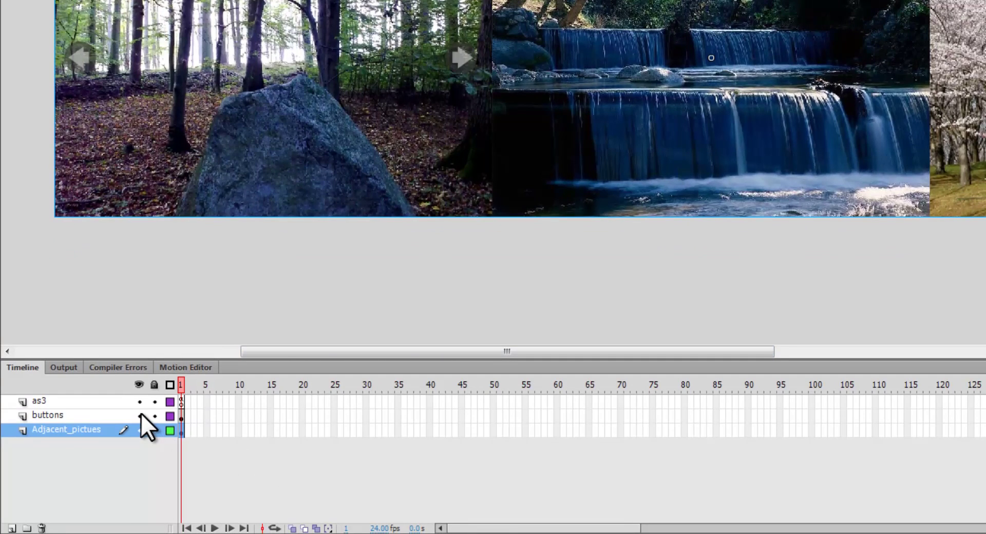
click(155, 415)
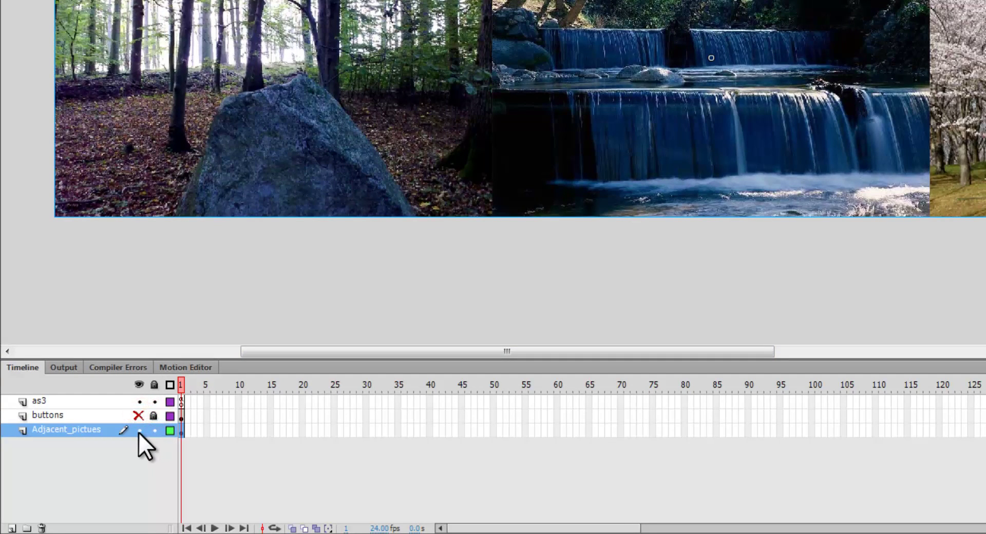
click(139, 430)
click(154, 431)
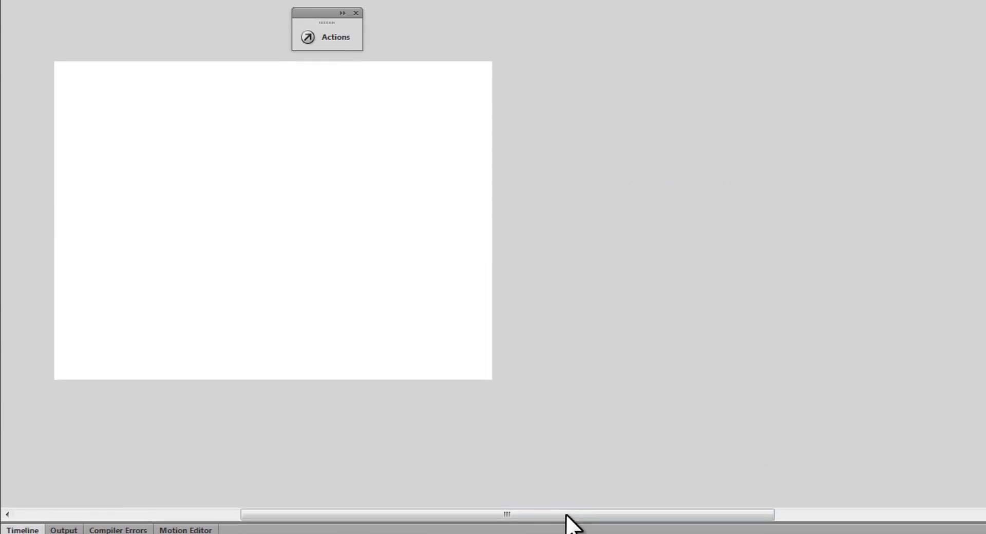
Set the document stage size to width 400 px and height 300 px
drag(566, 515, 453, 516)
click(582, 216)
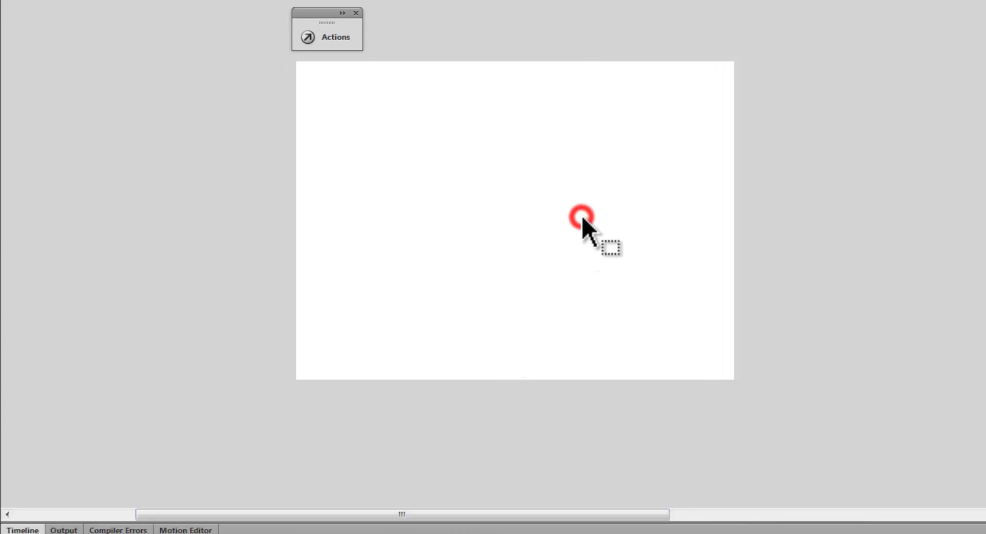
click(852, 276)
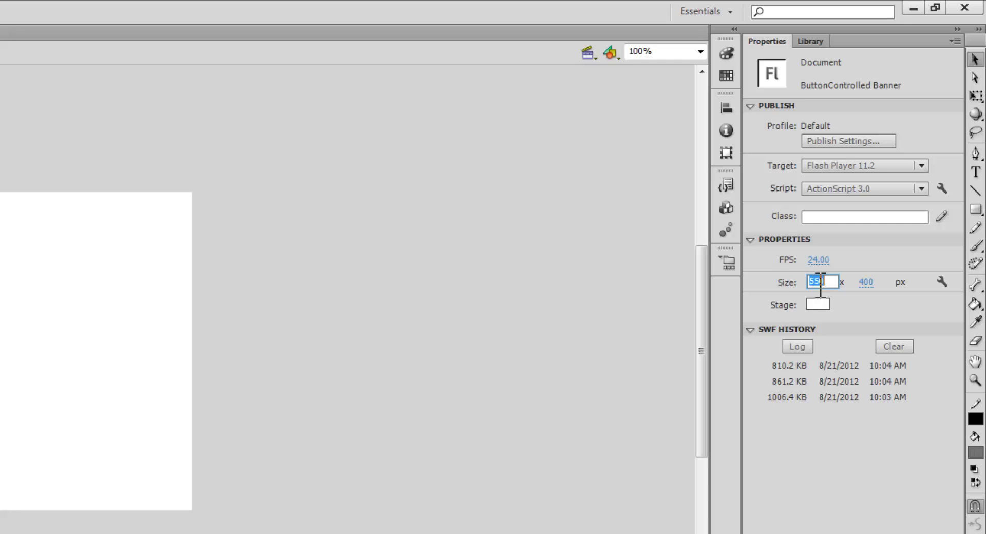
text(400)
click(867, 282)
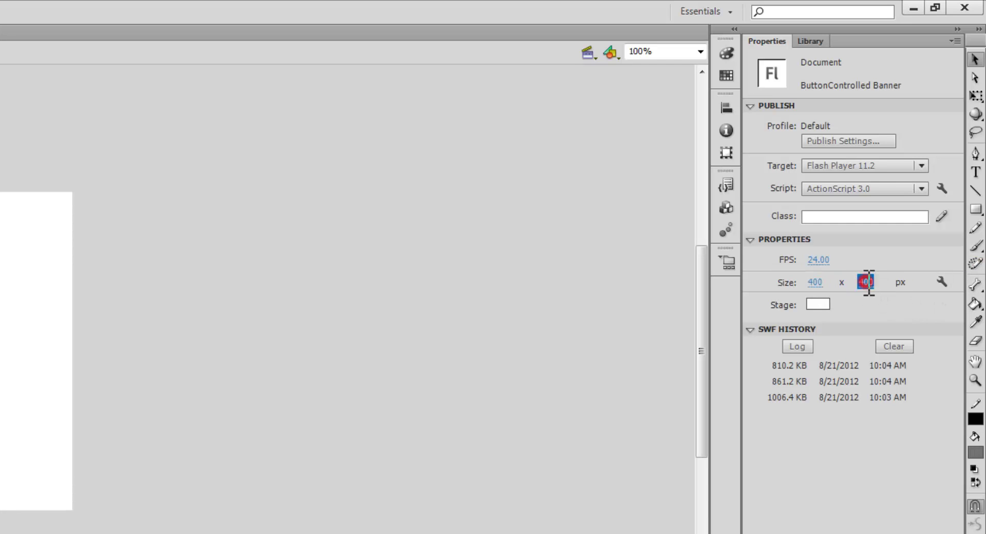
text(300)
click(483, 422)
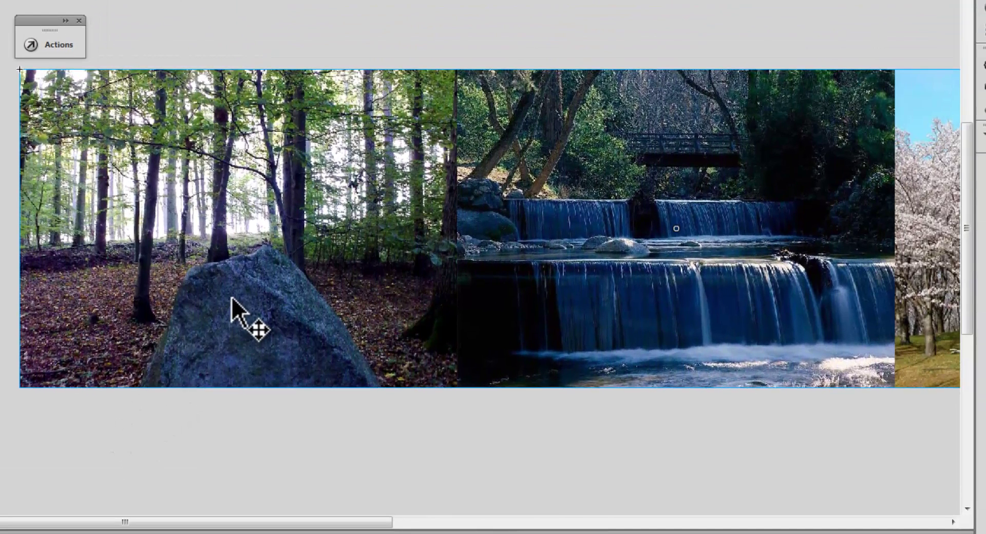
Select the forest picture, accept auto-recovery, and save the file in Flash CS6 format
click(508, 126)
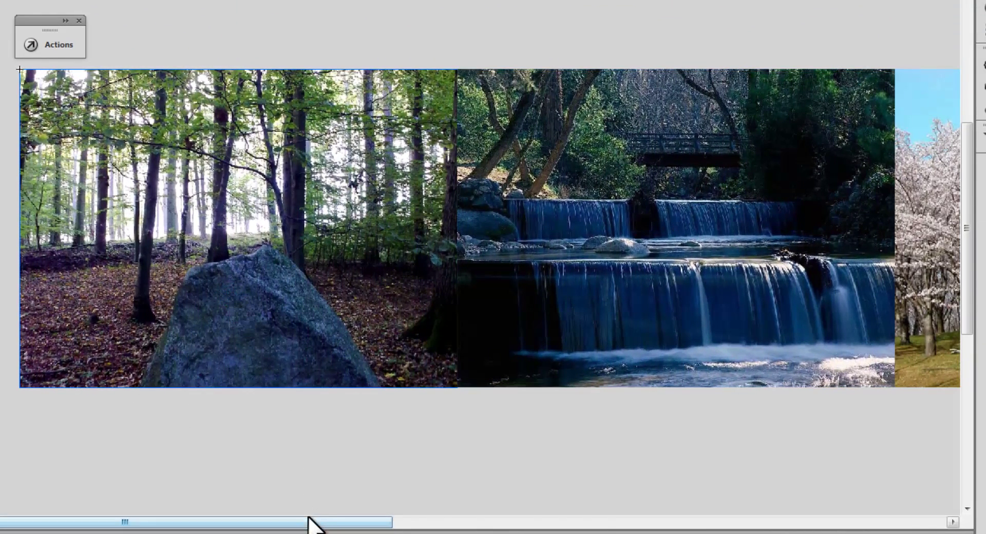
click(303, 430)
click(282, 294)
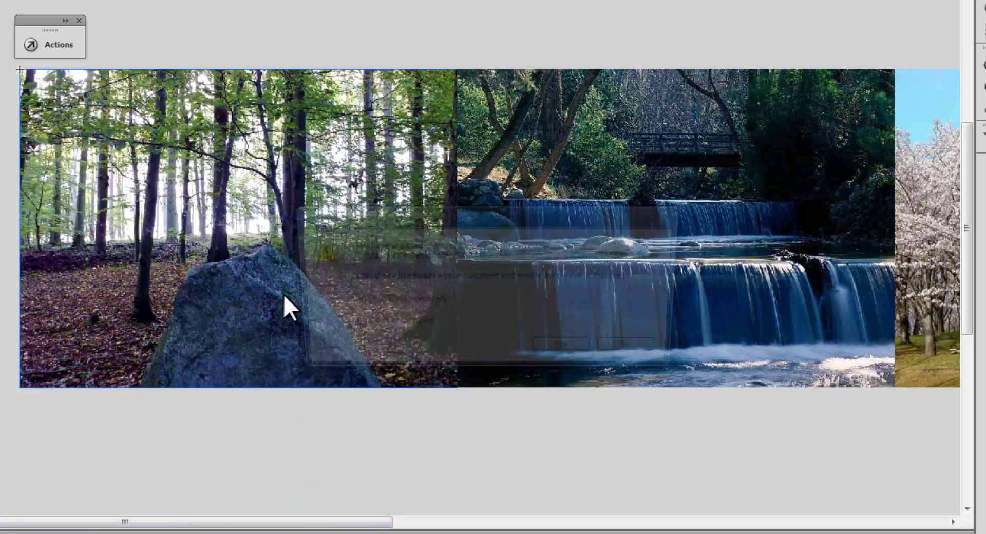
click(572, 351)
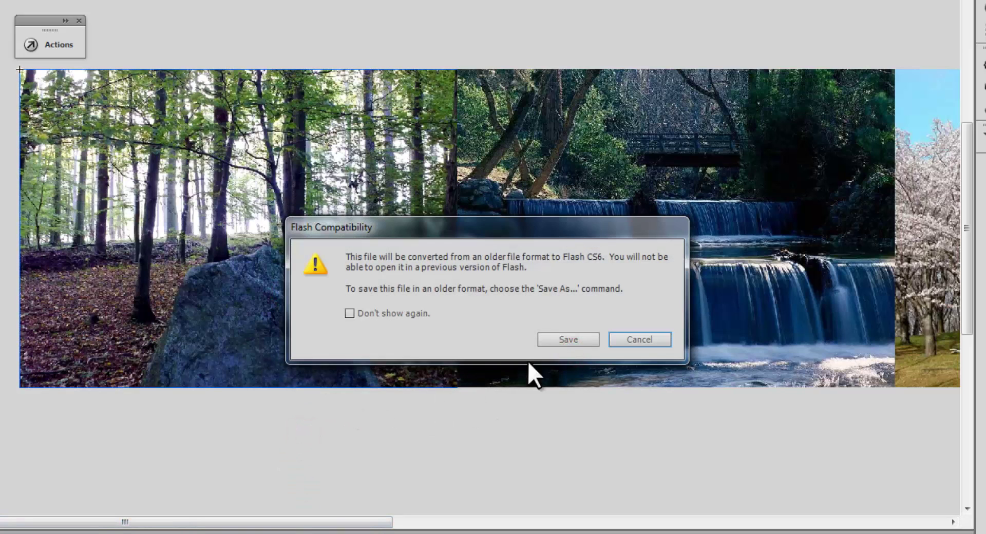
click(570, 342)
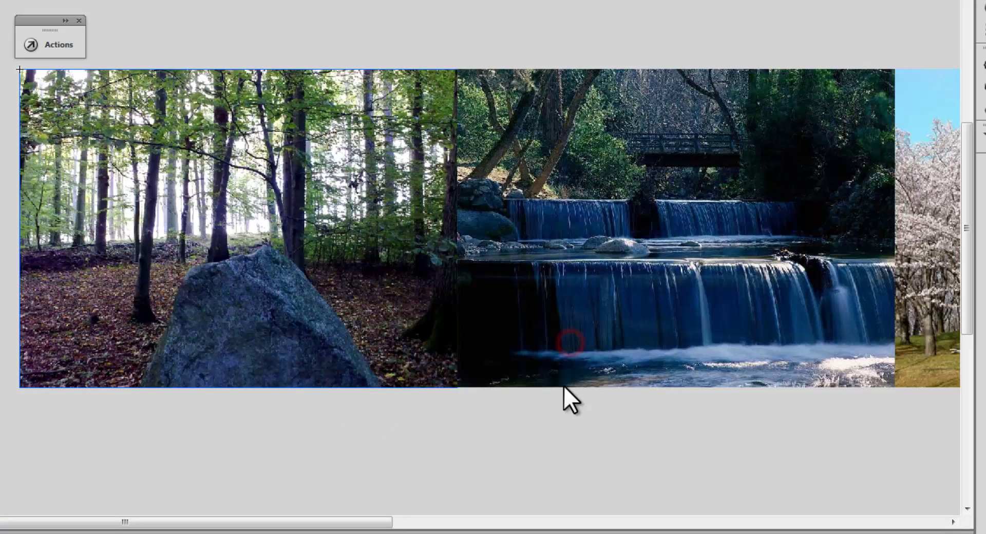
Unlink width and height and resize the forest picture to 400 × 300 px
click(388, 446)
click(253, 290)
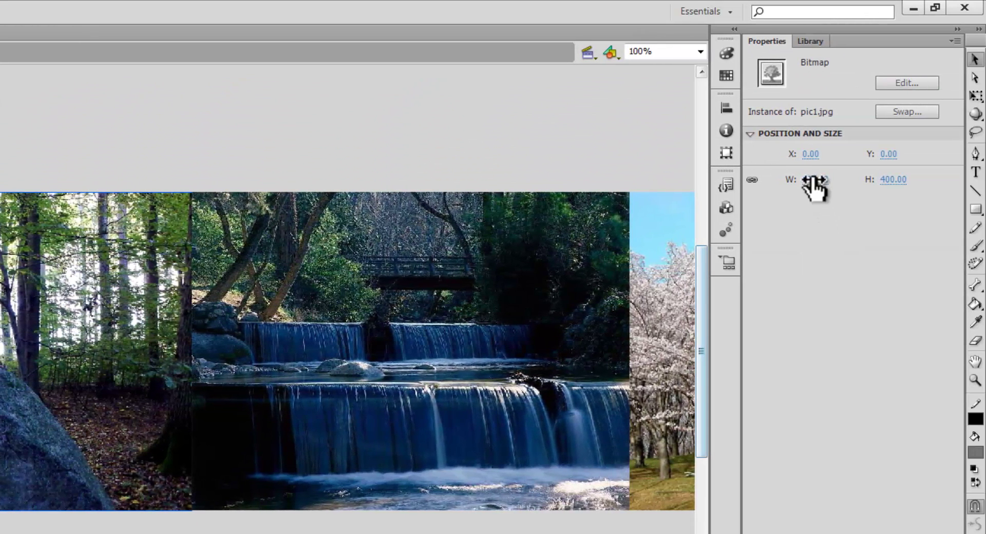
click(813, 178)
click(752, 180)
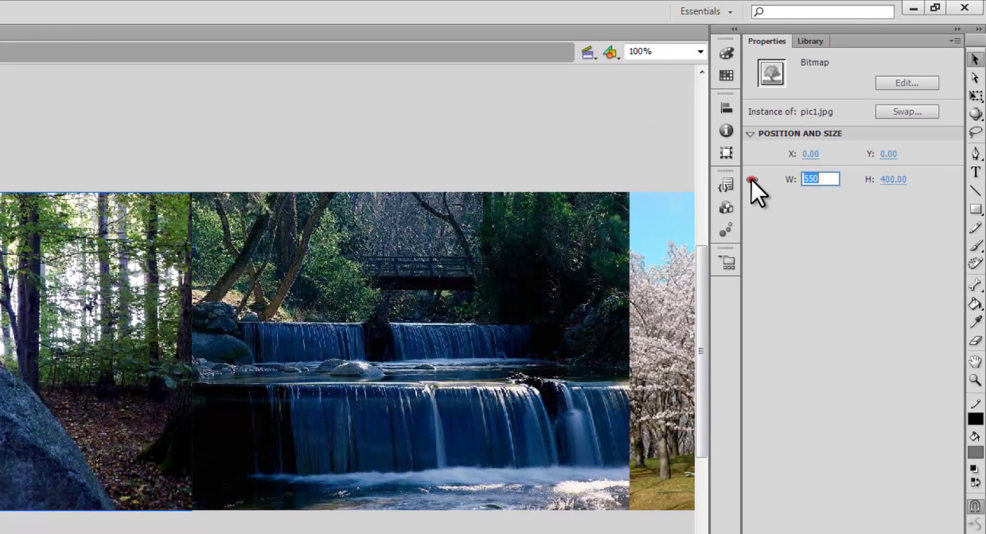
click(815, 179)
text(400)
key(Tab)
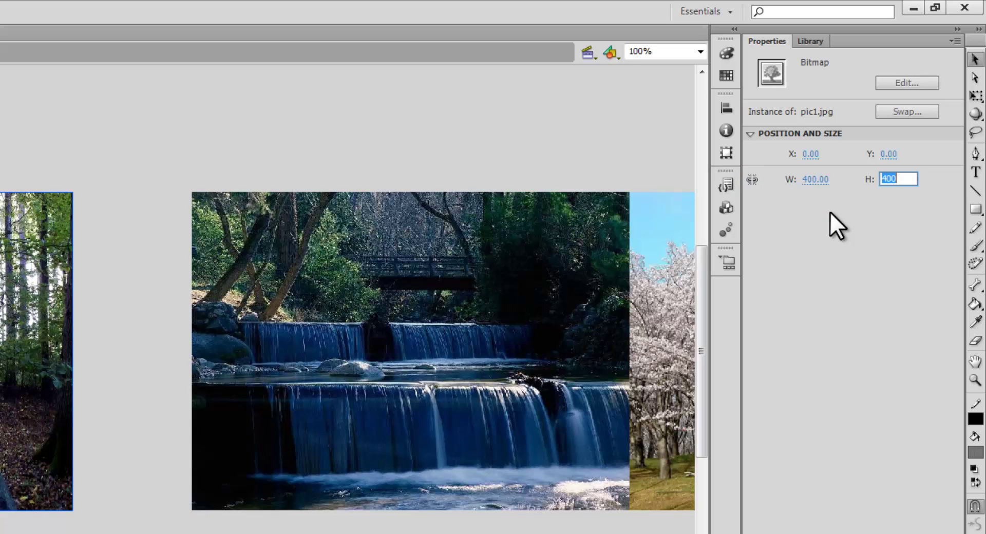
text(300)
key(Return)
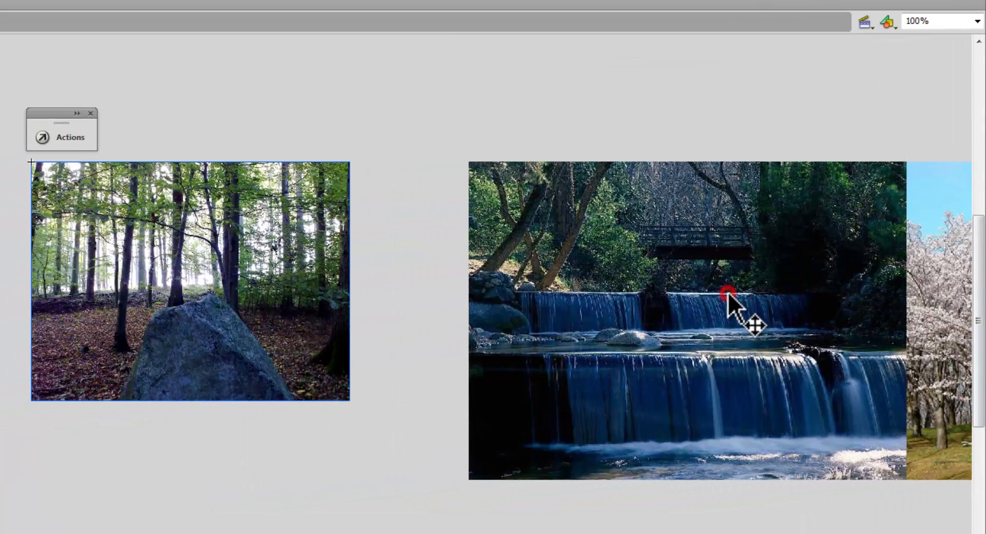
Resize the waterfall picture to 400 × 300 px
click(598, 303)
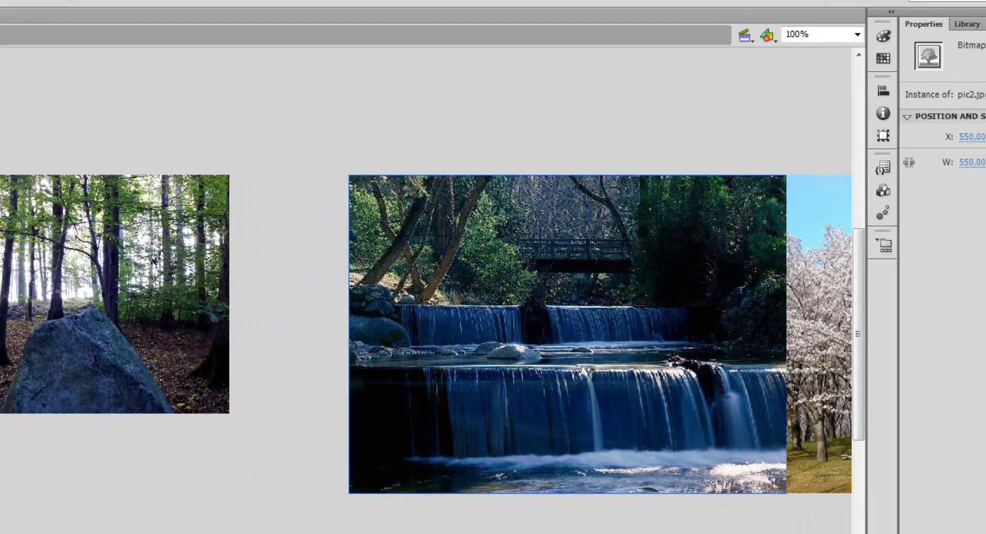
key(Return)
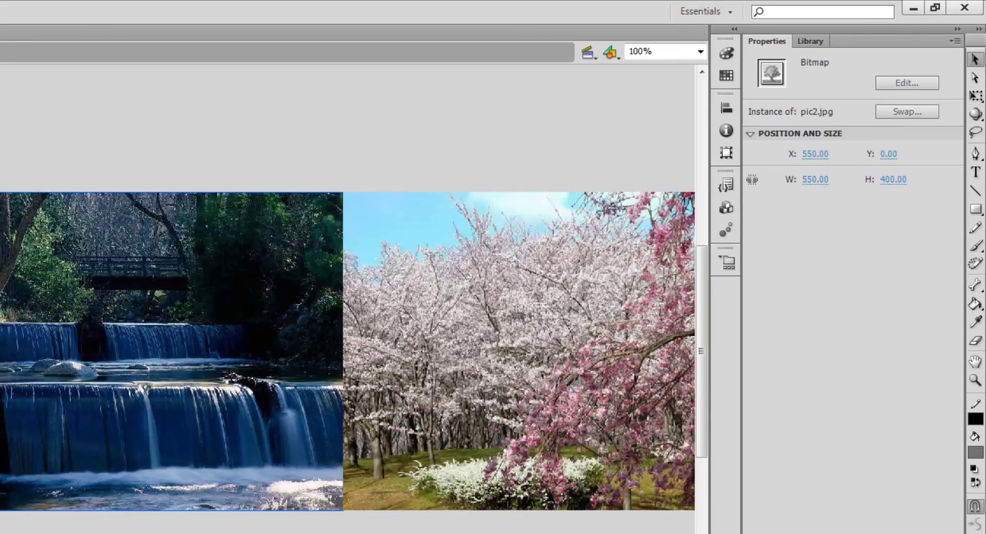
click(217, 385)
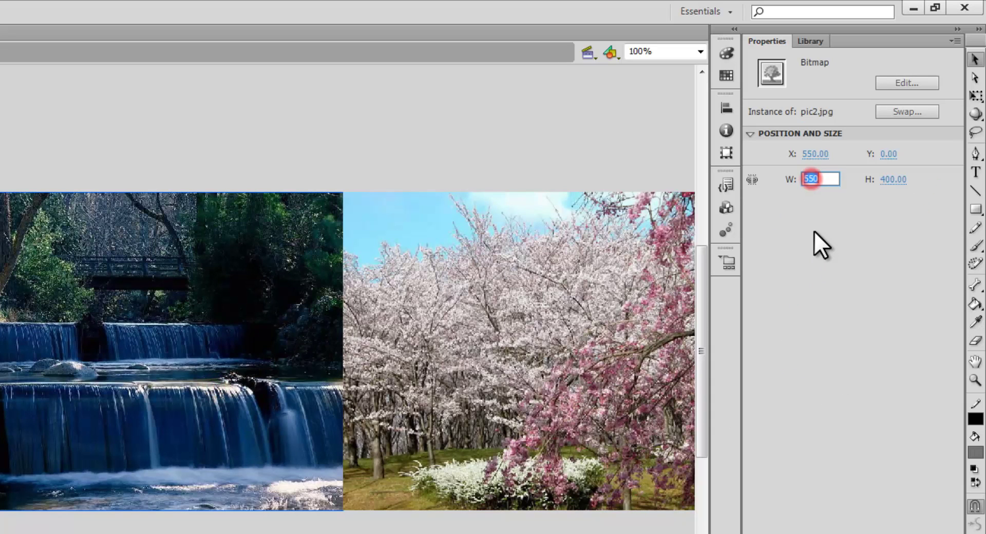
text(400)
key(Tab)
text(300)
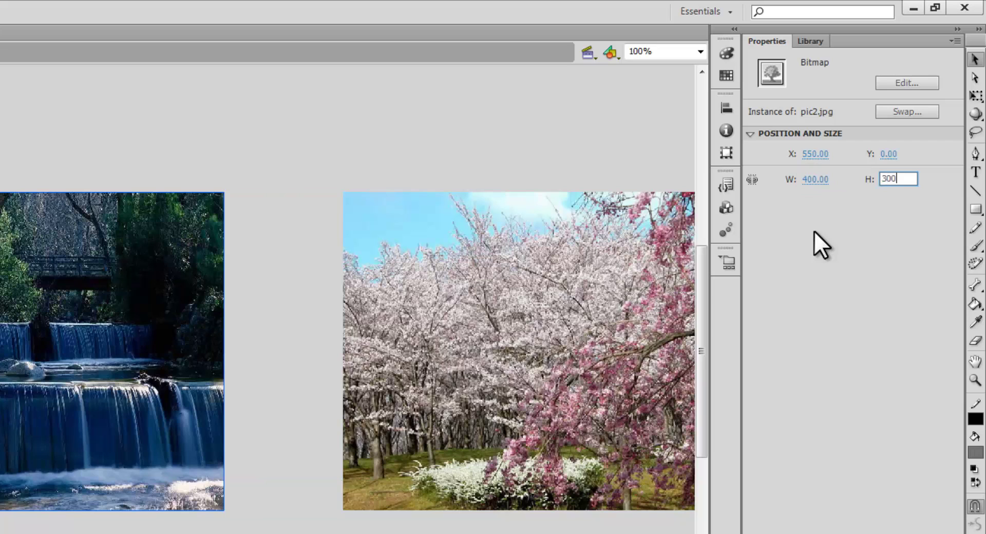
key(Return)
Resize the cherry-blossom picture to 400 × 300 px
click(578, 318)
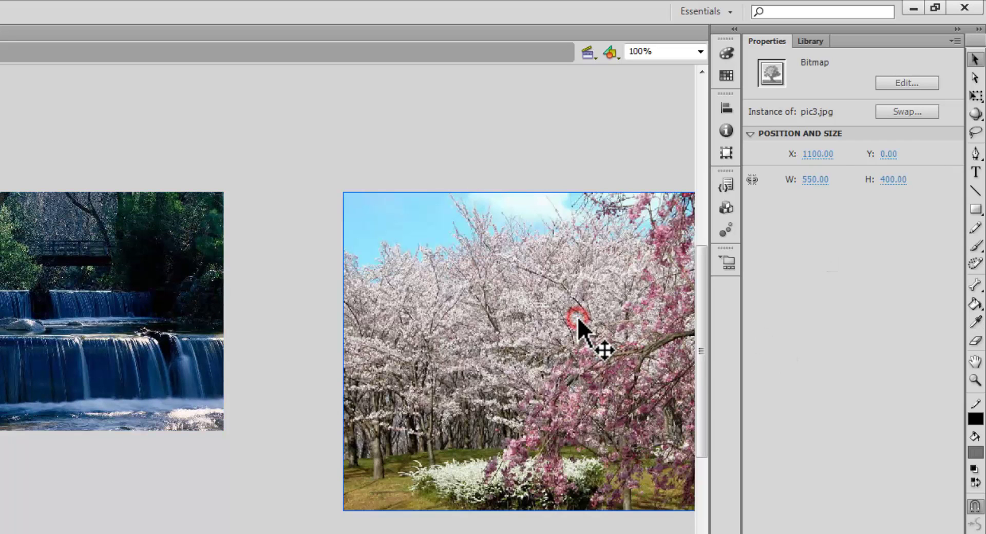
click(808, 178)
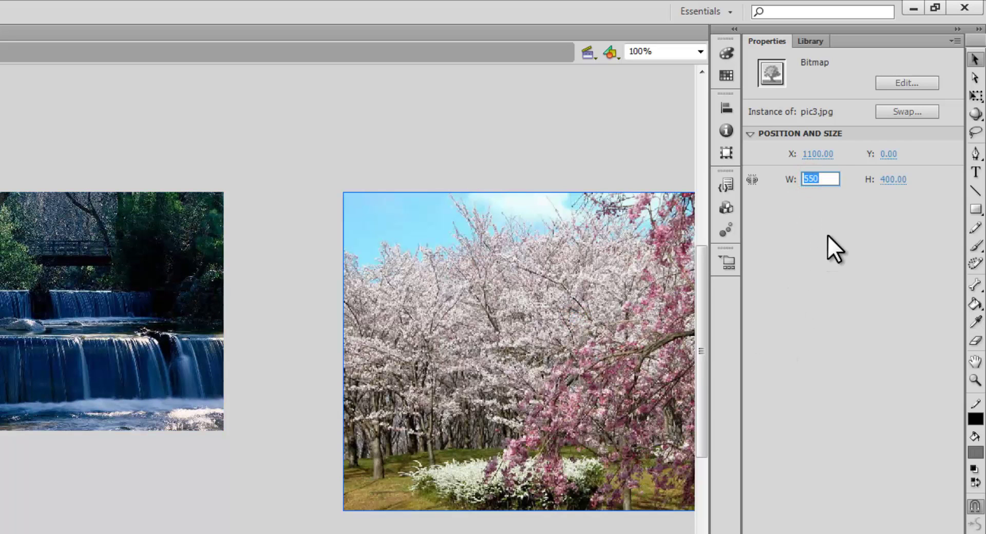
text(400)
key(Tab)
text(300)
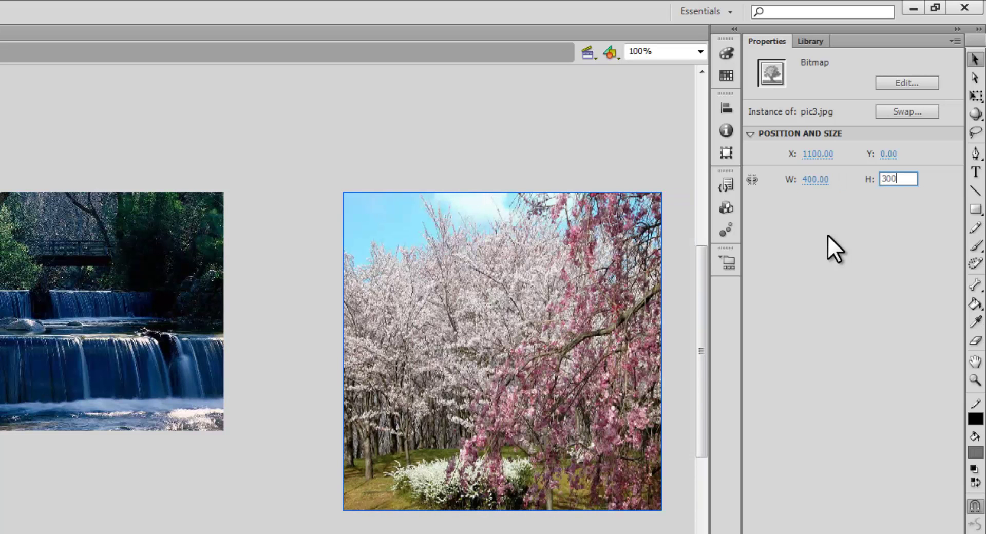
key(Return)
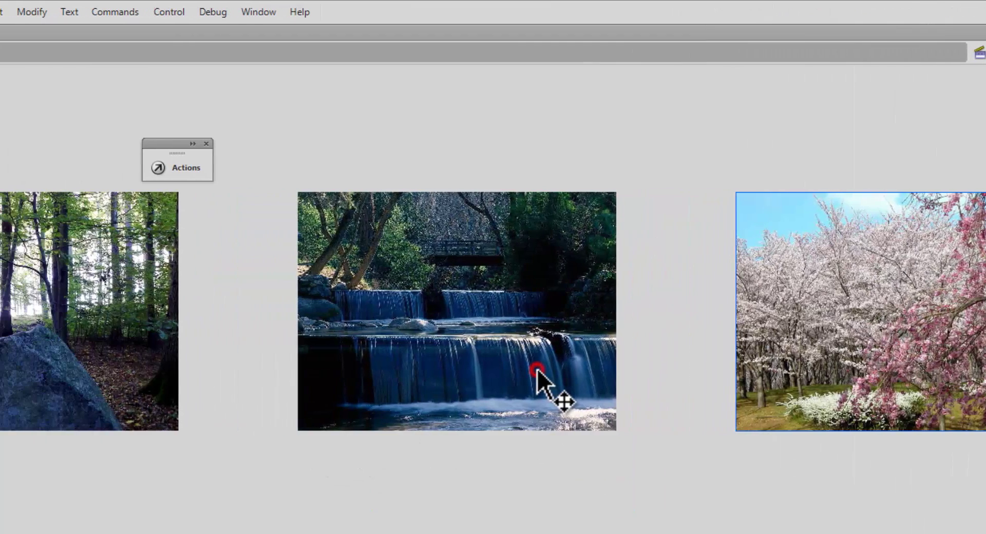
In Properties, set the waterfall picture's X to 400 and the cherry-blossom picture's X to 800
click(144, 369)
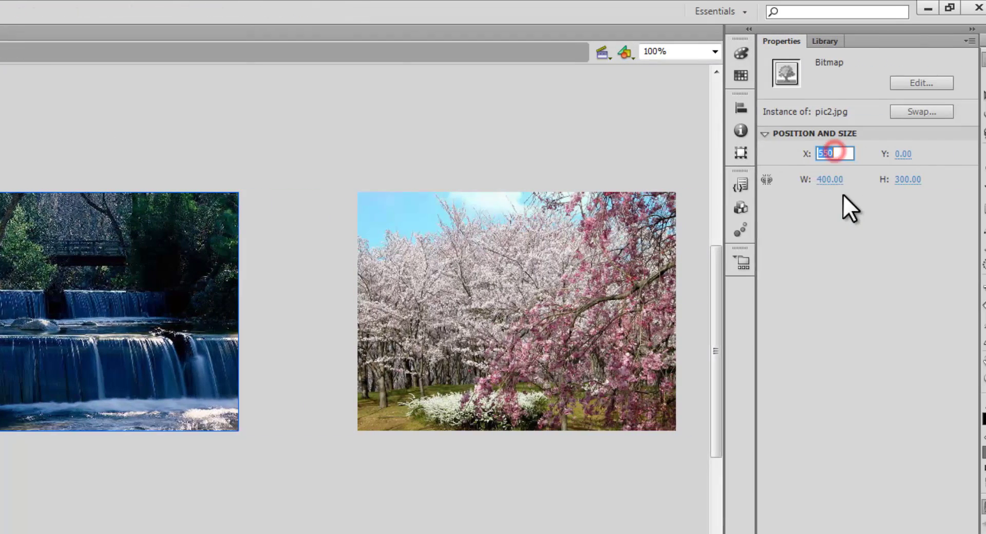
text(400)
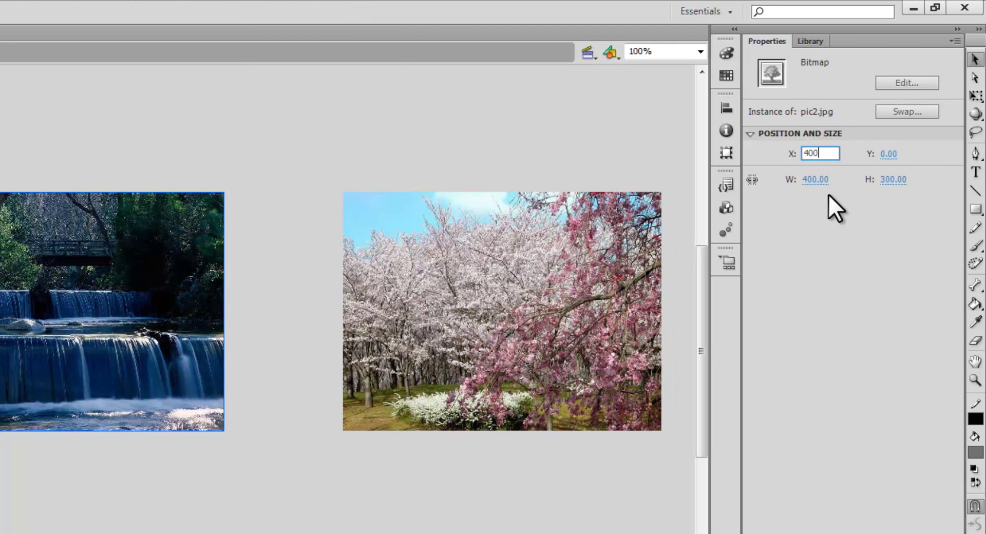
key(Return)
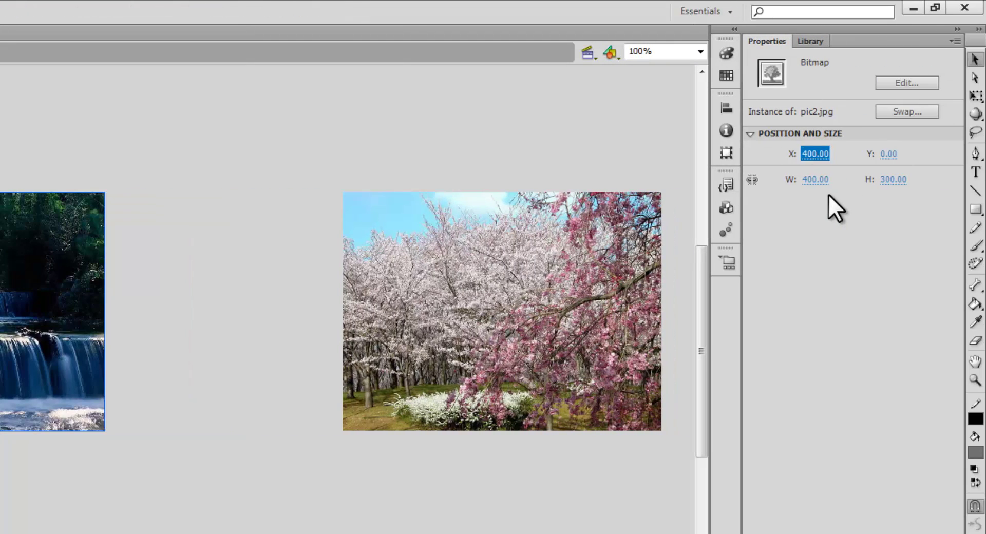
click(587, 318)
click(815, 153)
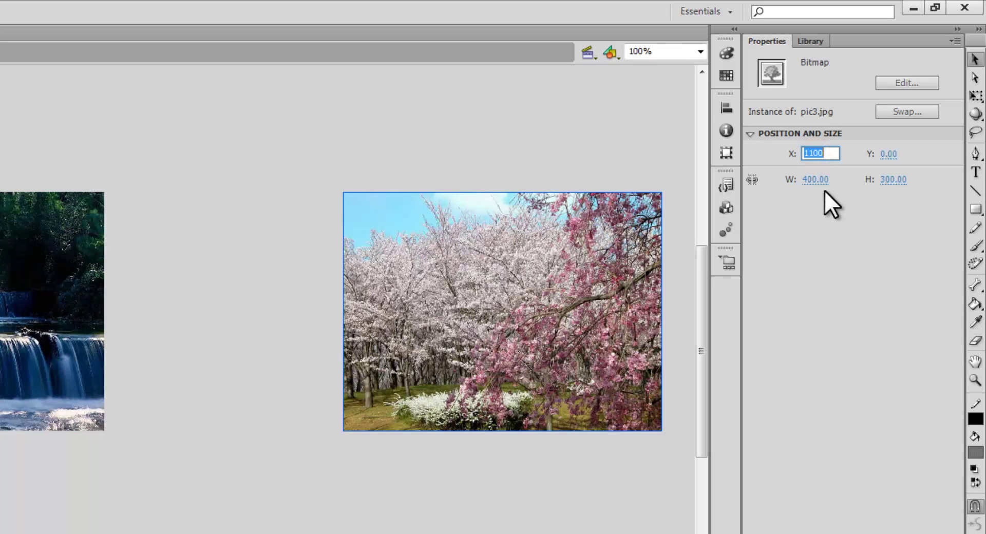
text(800)
key(Return)
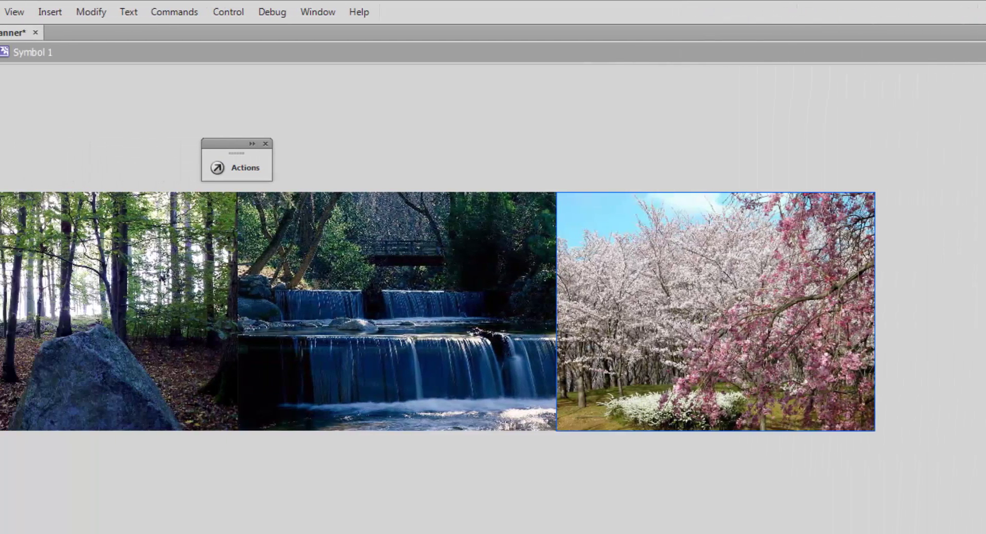
Return from Symbol 1 to Scene 1, drag the picture strip down, then undo the move
scroll(493, 311, left, 5)
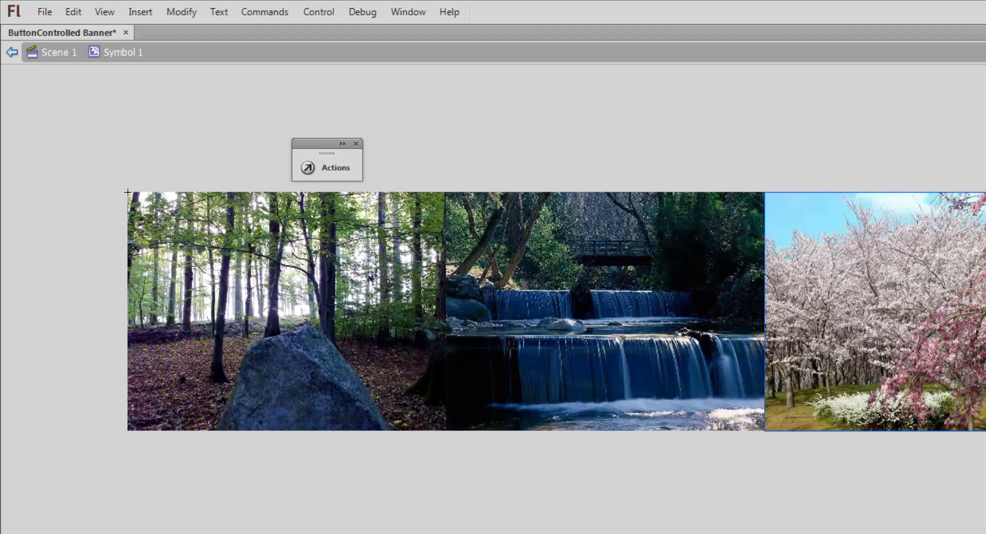
click(11, 52)
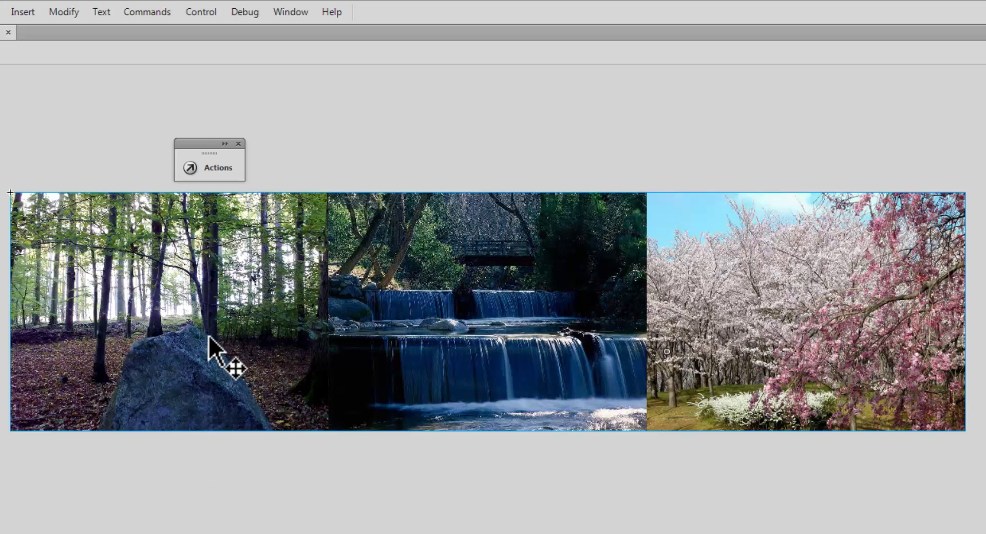
drag(209, 334, 201, 489)
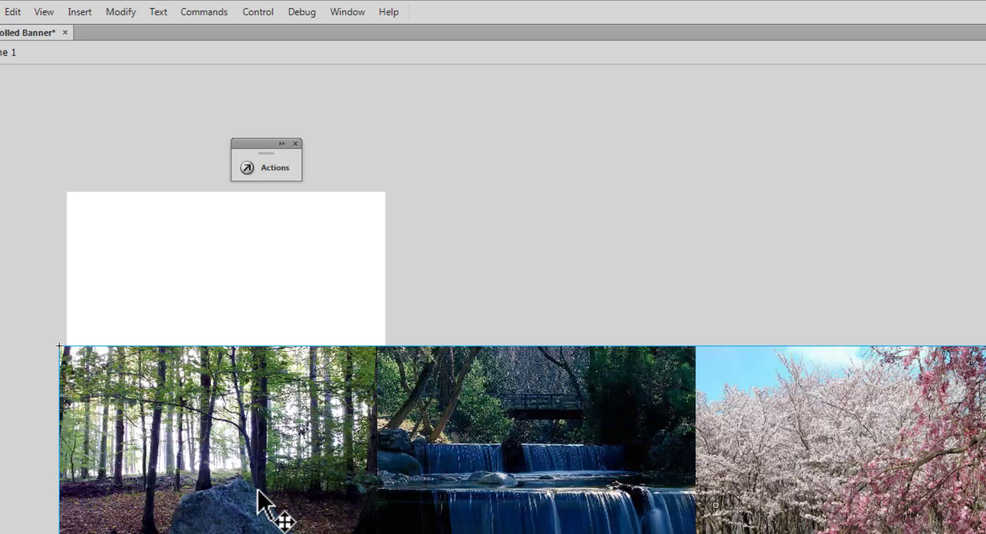
key(ctrl+z)
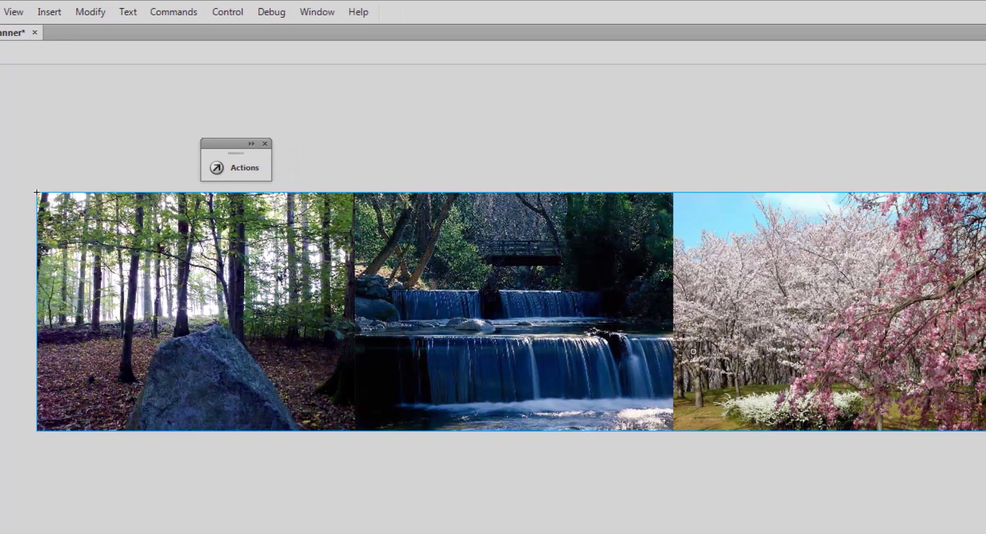
Unhide the buttons layer and nudge the right-arrow button five steps left to the forest picture's edge
click(140, 415)
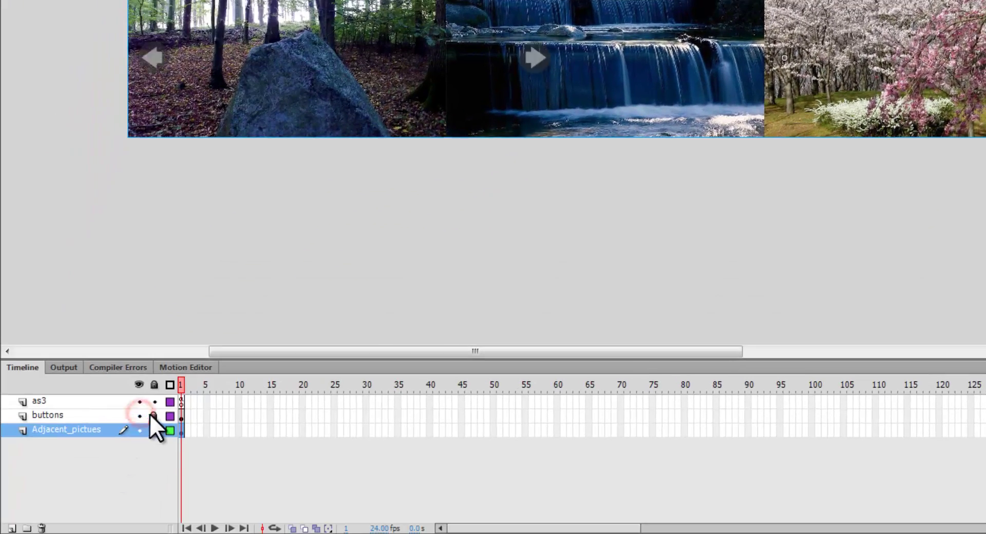
click(375, 268)
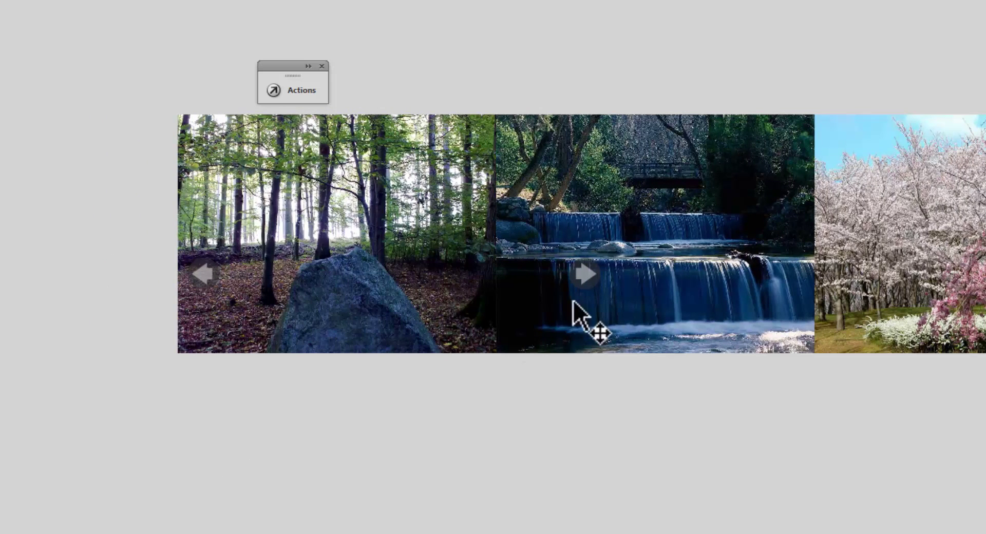
click(586, 272)
key(Left)
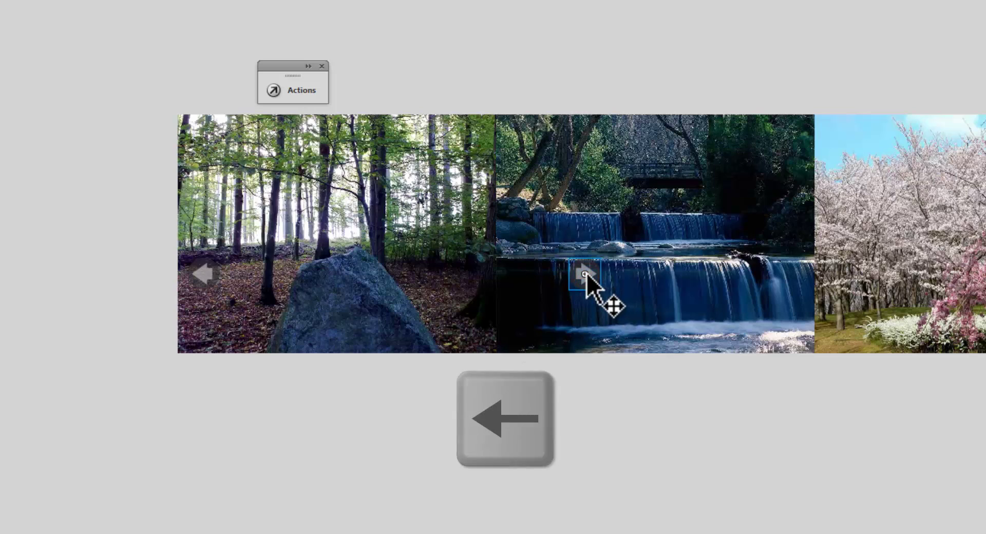
key(Left)
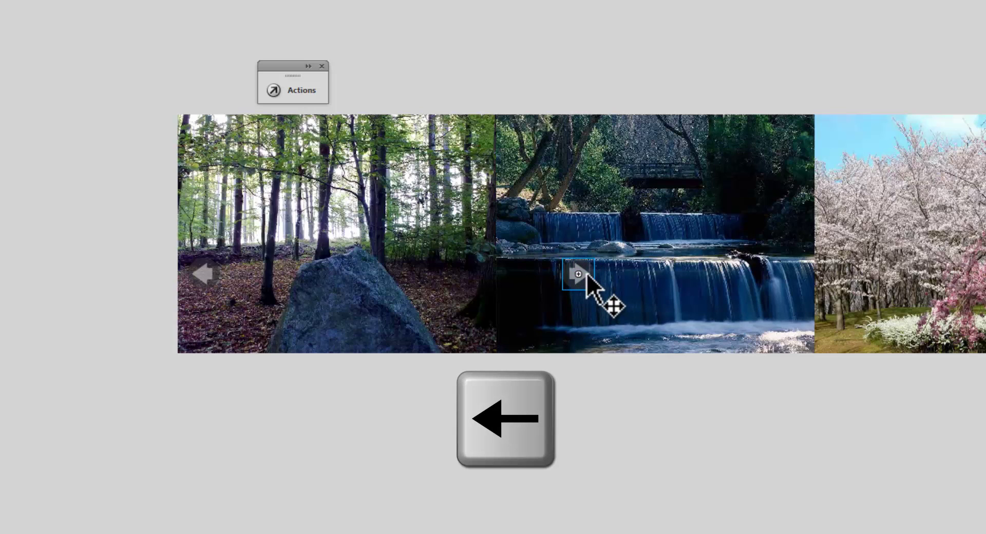
key(Left)
key(Left)
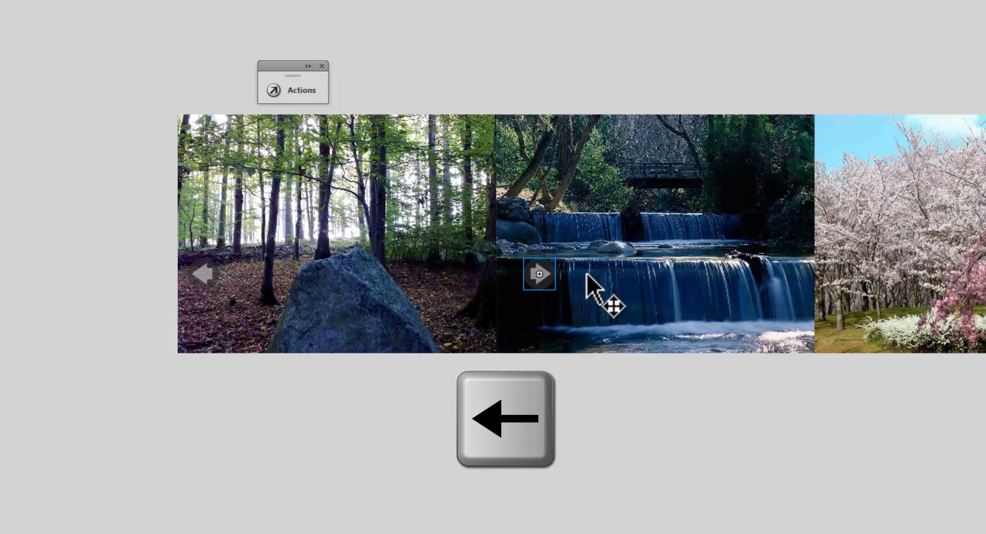
key(Left)
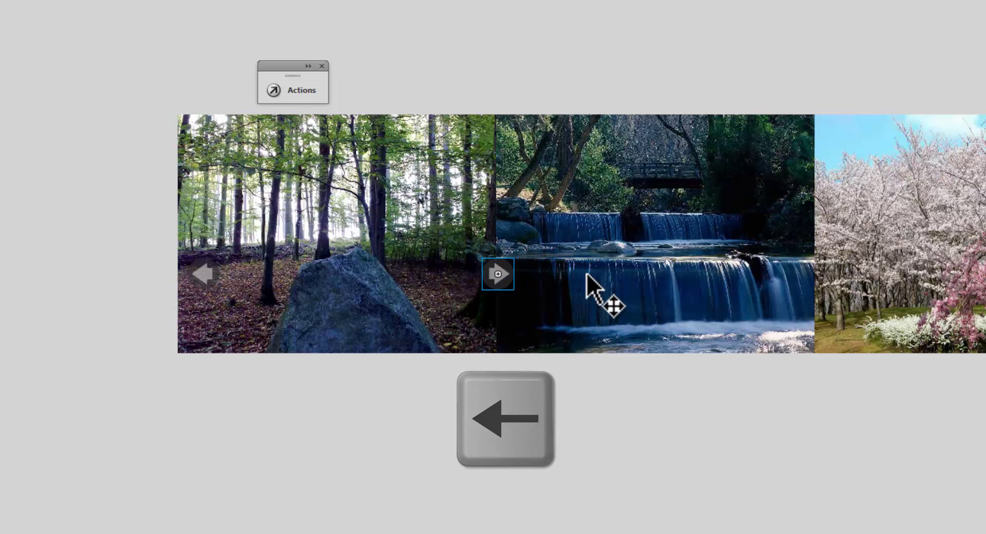
key(Left)
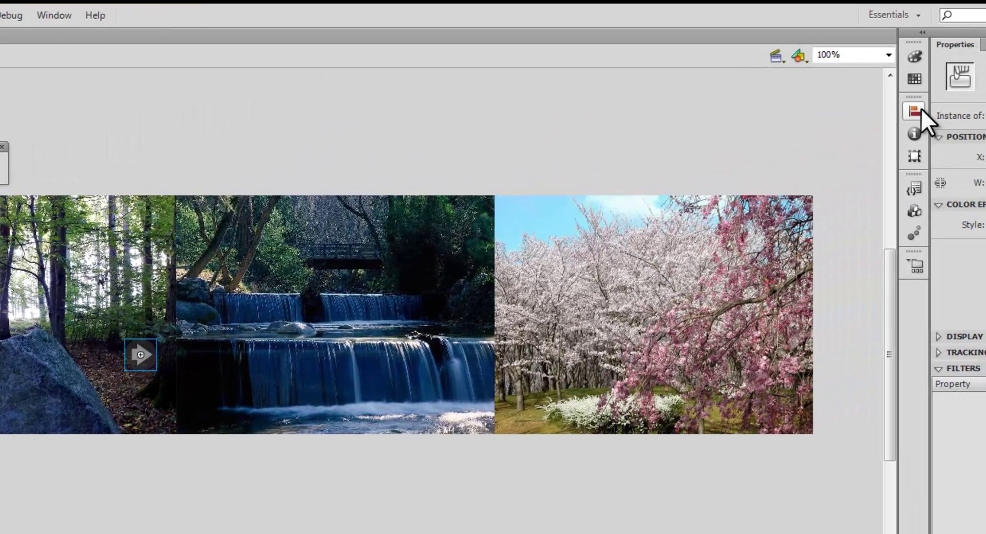
Align the right arrow vertically centred, then nudge the left arrow left and centre it vertically too
click(979, 95)
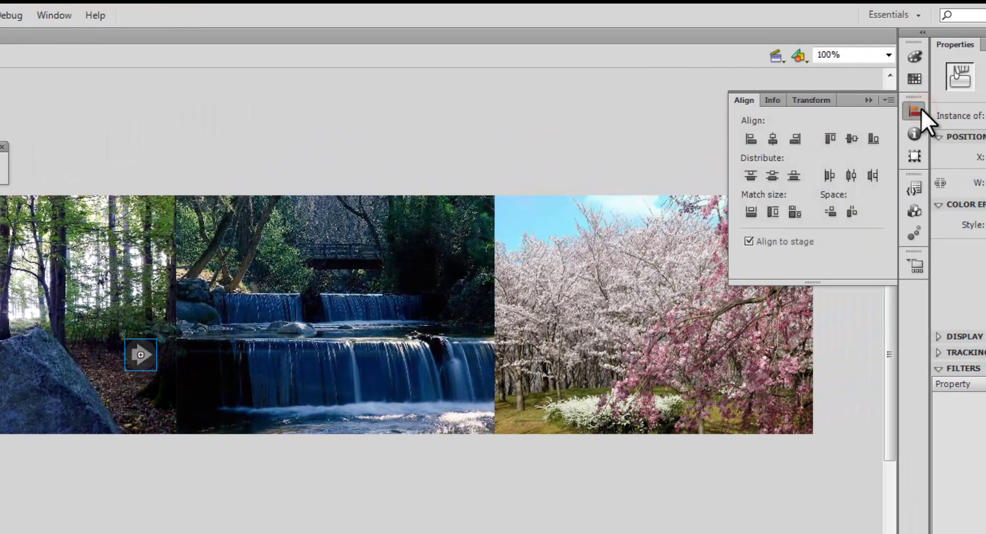
click(852, 139)
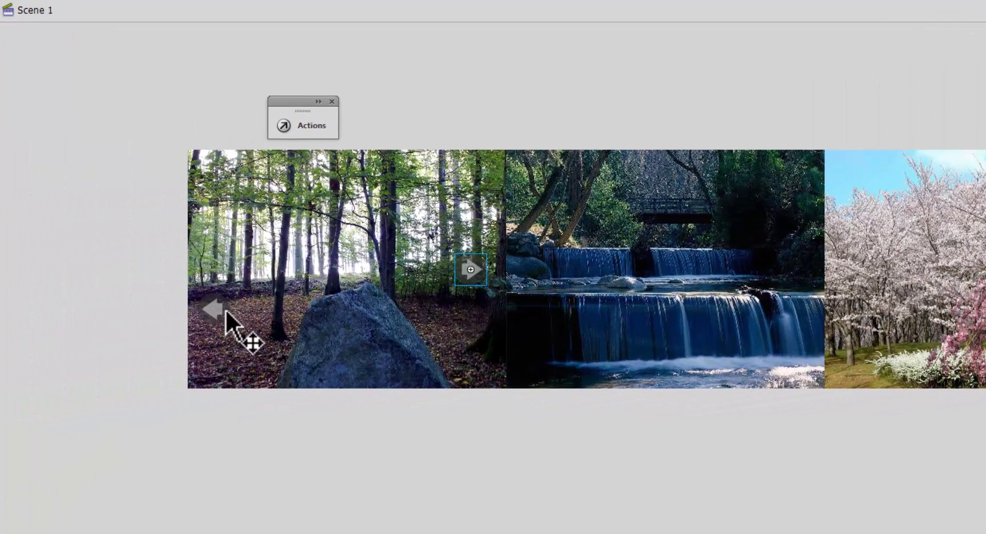
click(224, 309)
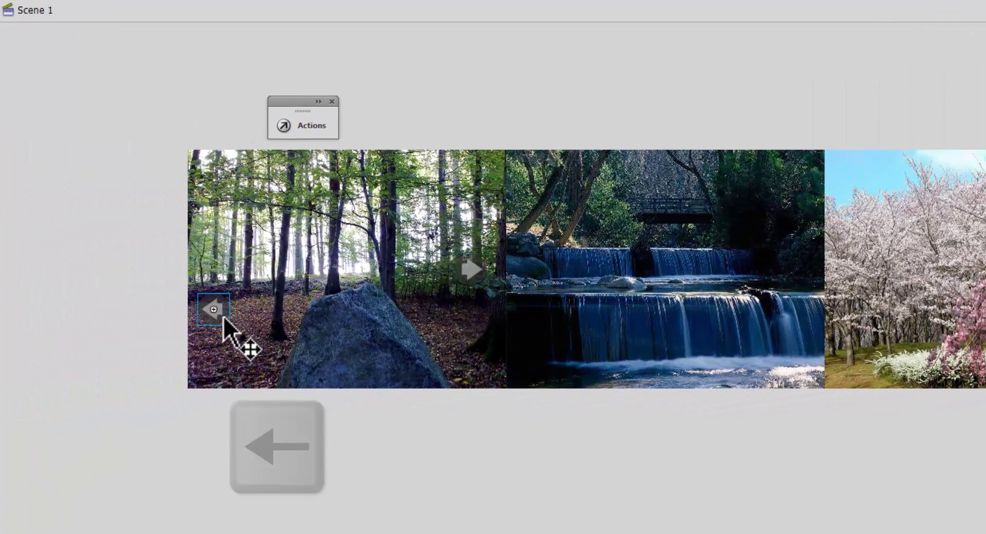
key(Left)
key(Left)
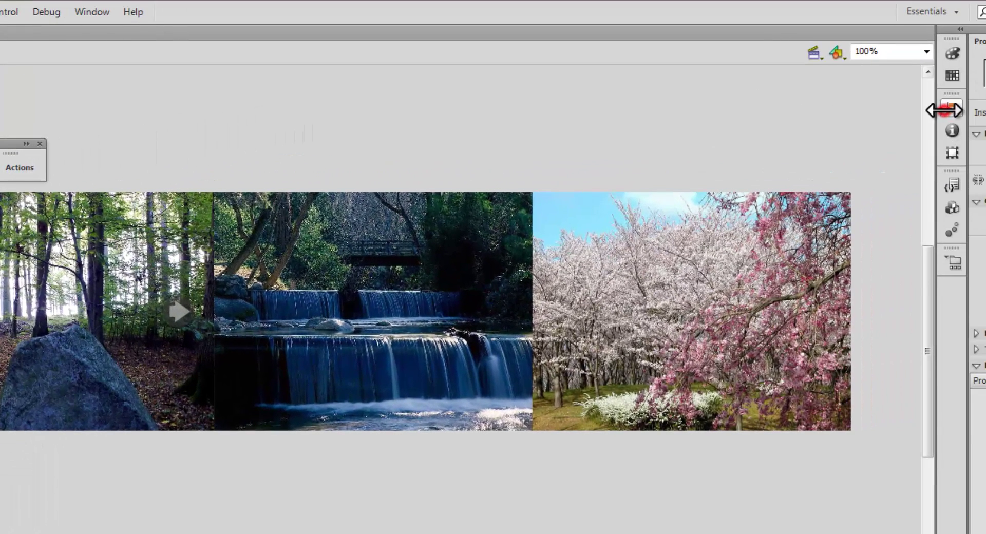
click(951, 109)
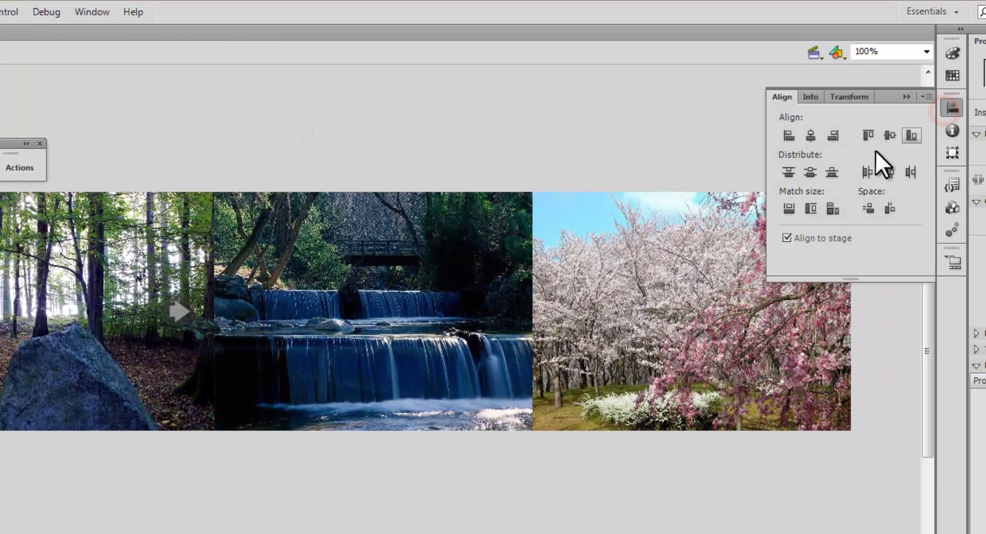
click(892, 135)
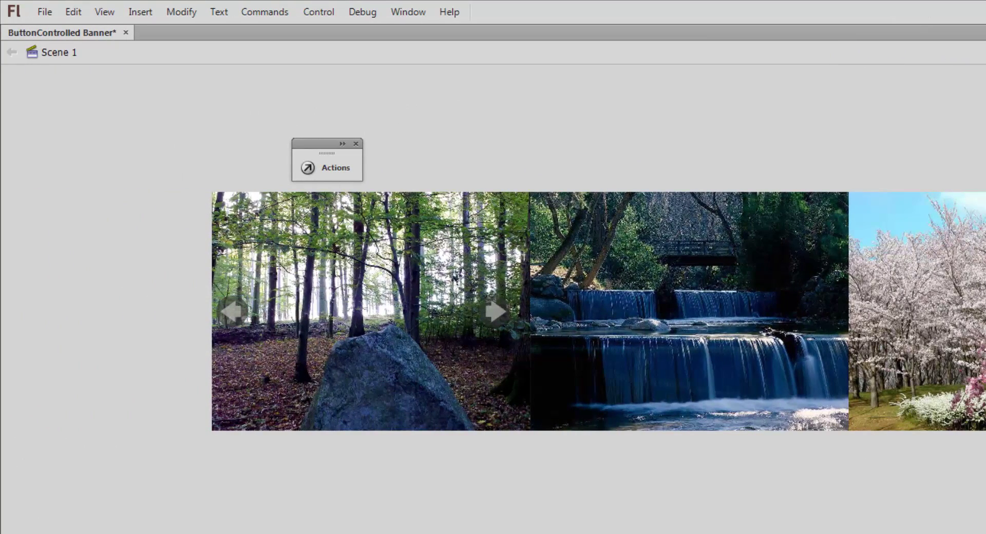
Test the movie with Ctrl+Enter and advance with the right arrow through waterfall, blossom and back to forest
key(ctrl+Return)
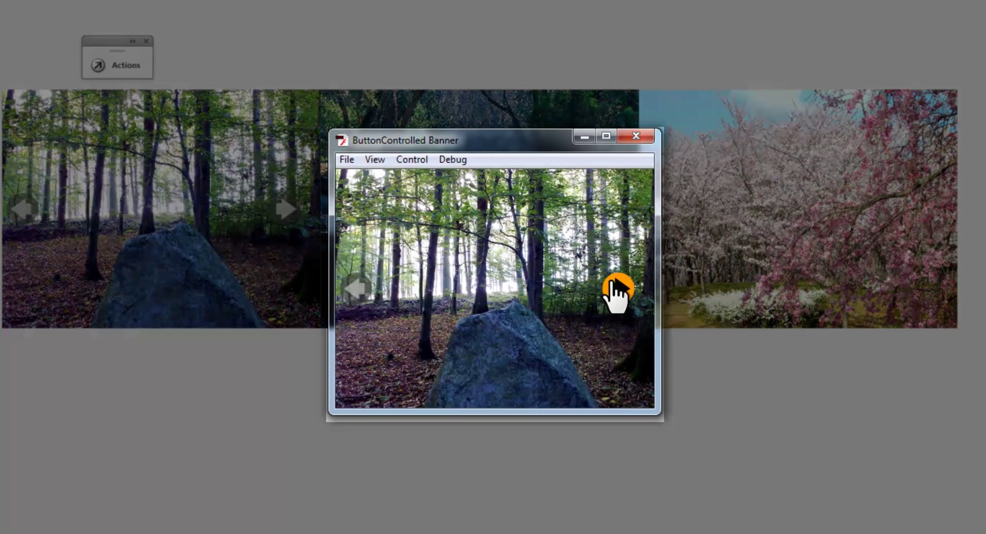
click(616, 290)
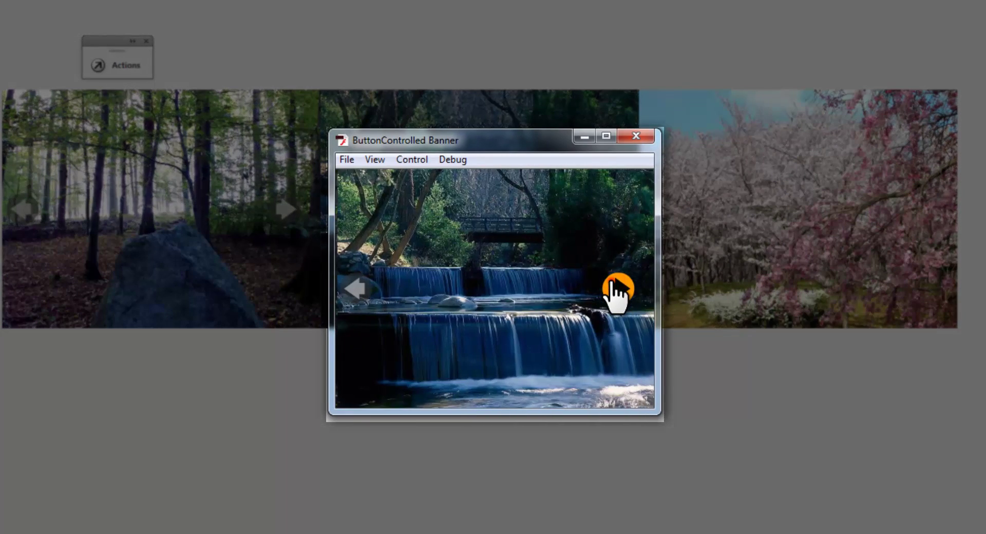
click(616, 290)
click(617, 291)
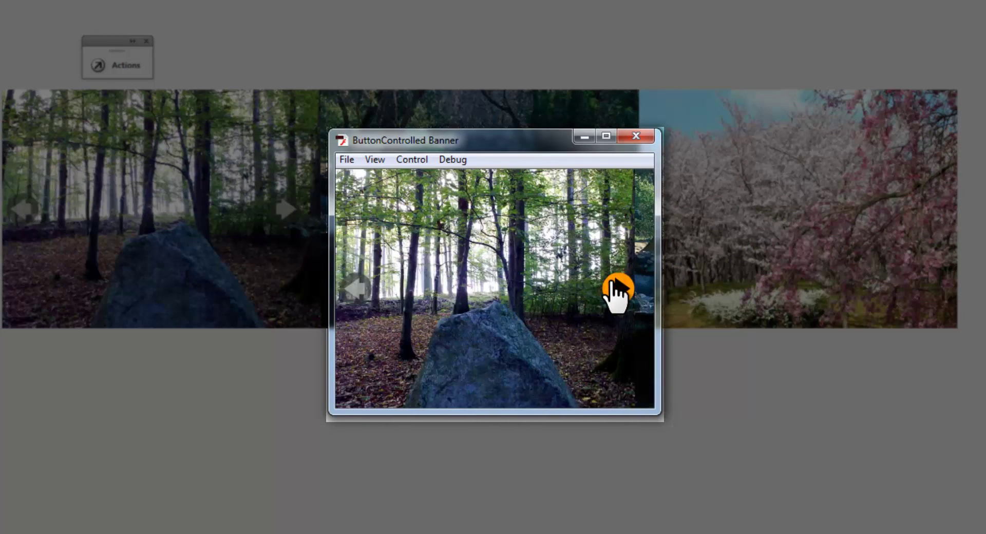
Step backward through the pictures with the left arrow, forward once more, then close the test window
click(366, 292)
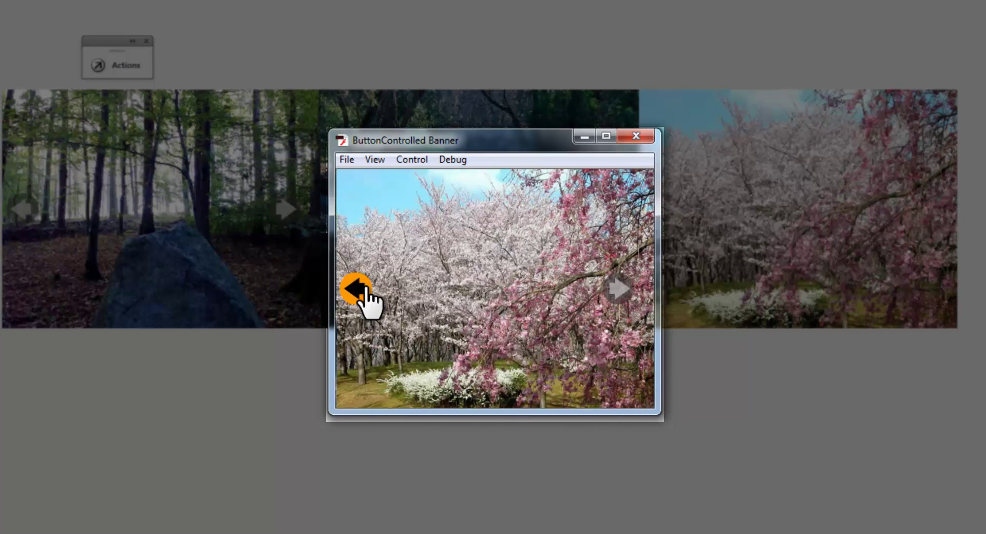
click(366, 292)
click(366, 292)
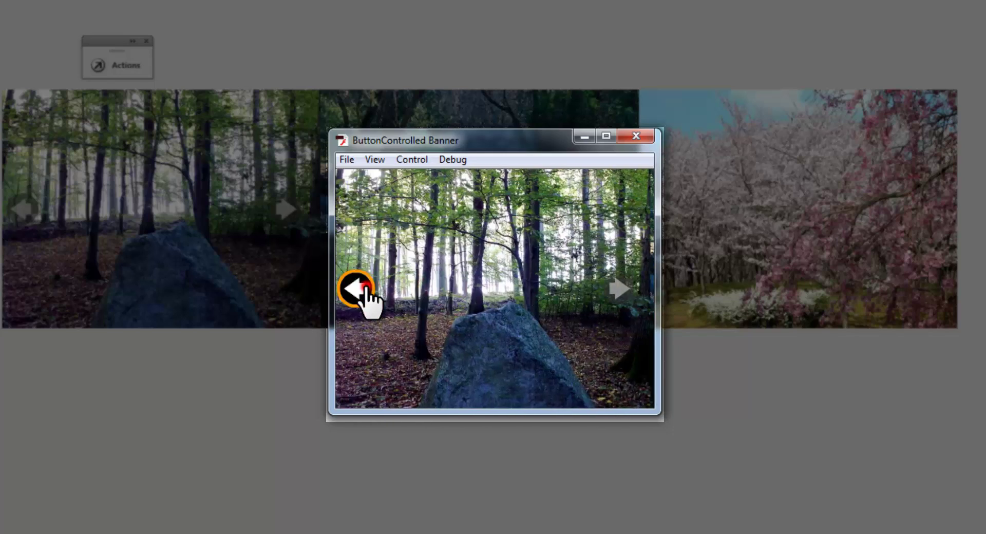
click(366, 292)
click(366, 292)
click(365, 292)
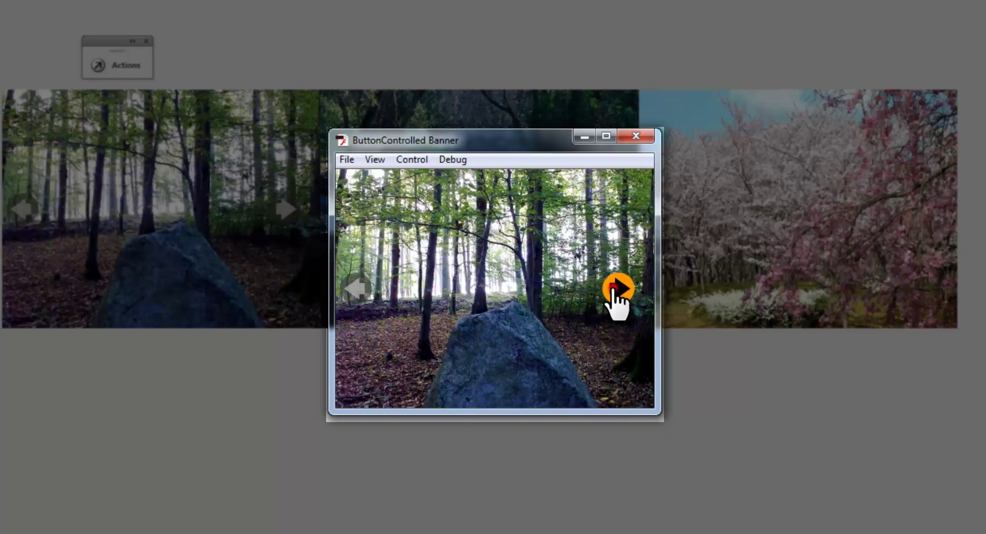
click(617, 290)
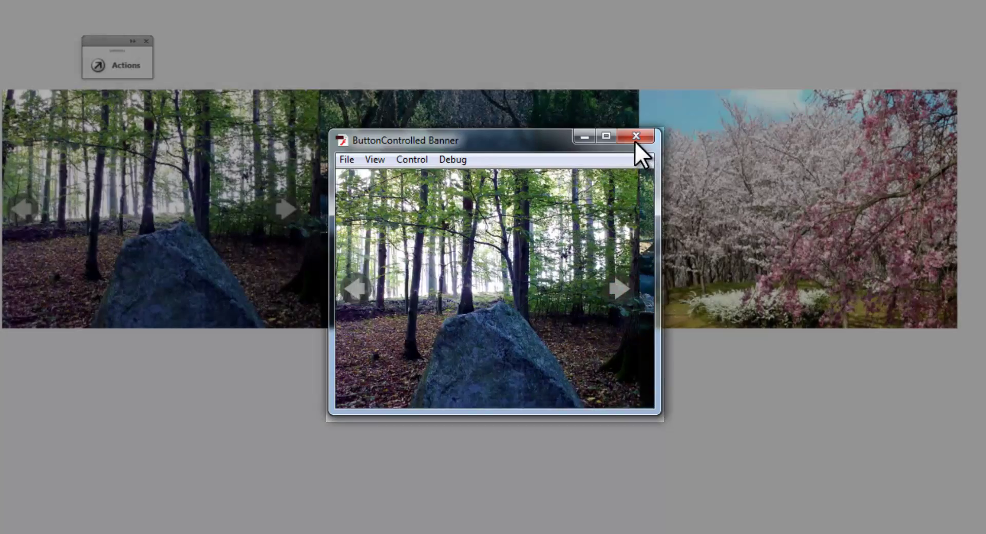
click(636, 137)
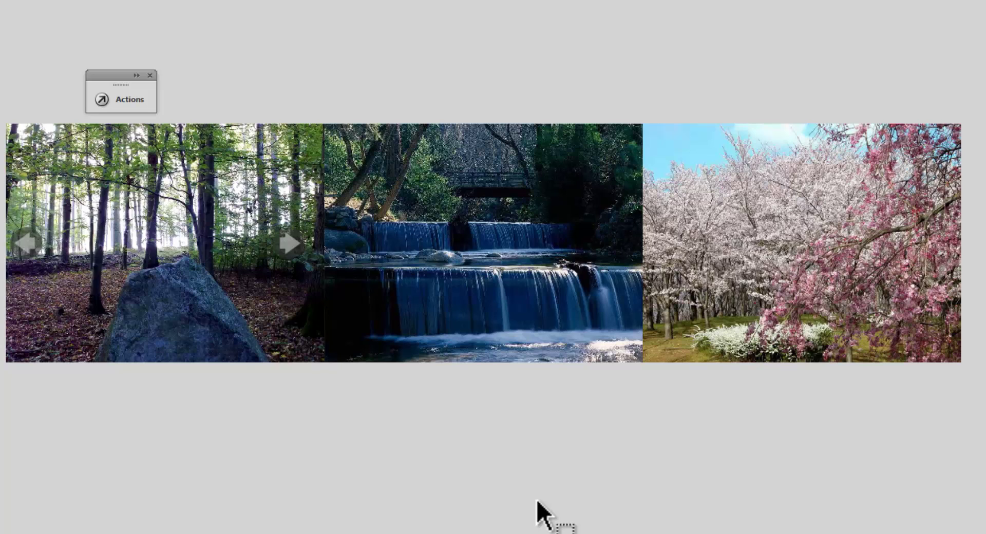
Open the Actions panel for frame 1 of the as3 layer
click(128, 101)
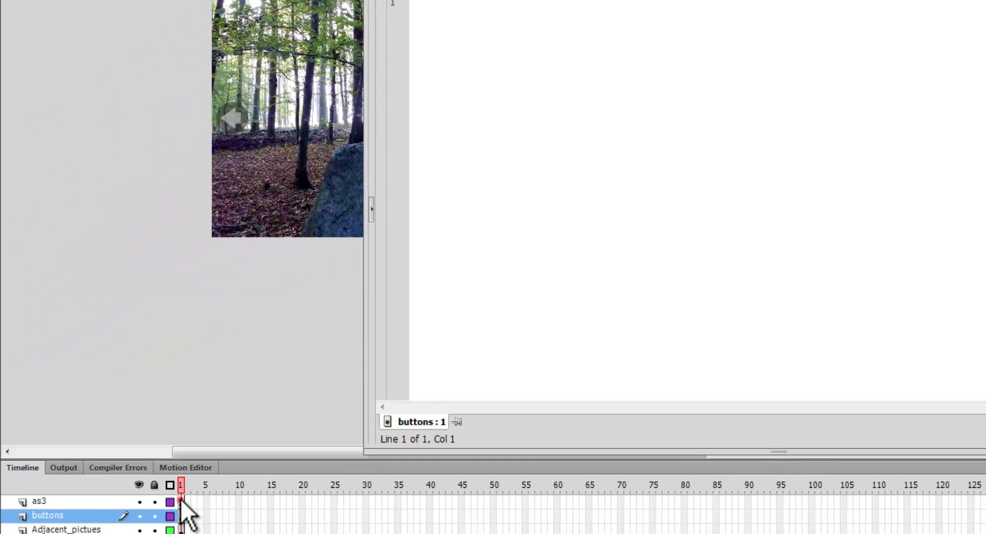
click(181, 501)
right_click(193, 497)
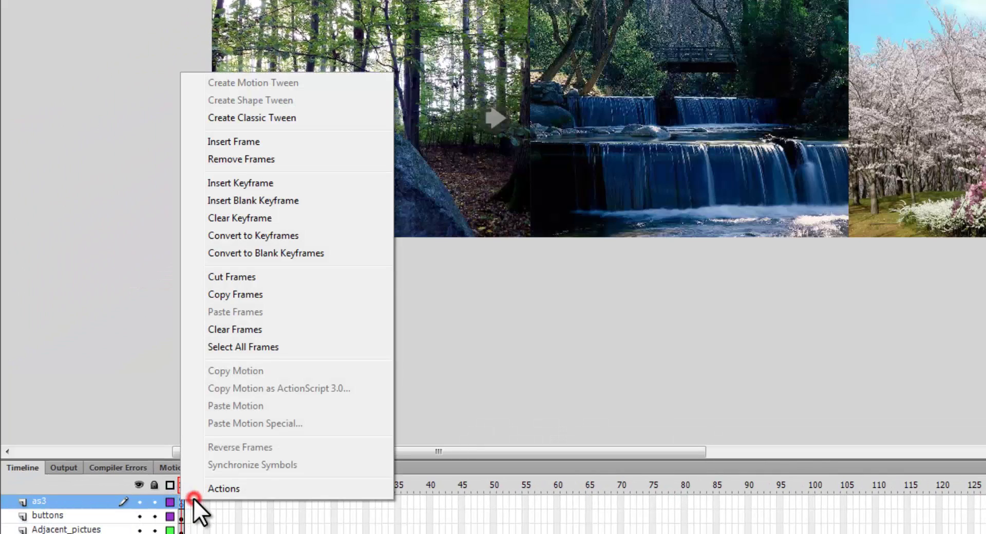
click(200, 489)
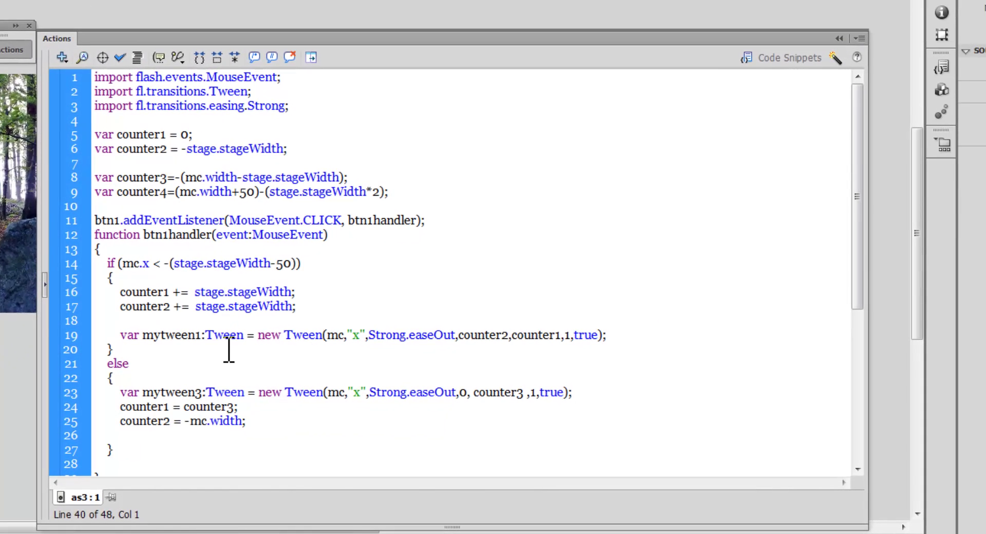
Highlight the stage.stageWidth references on lines 6 and 8 of the script
click(280, 335)
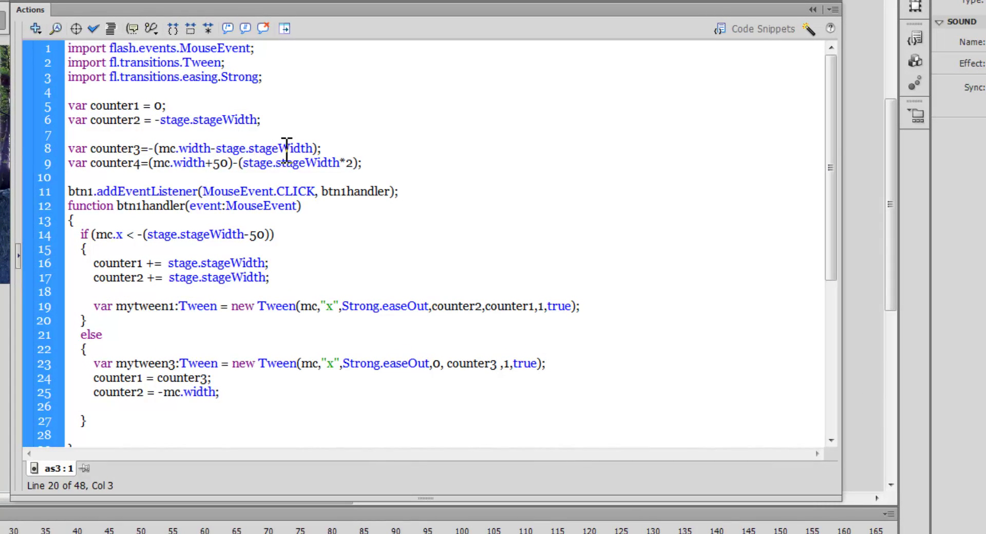
double_click(283, 148)
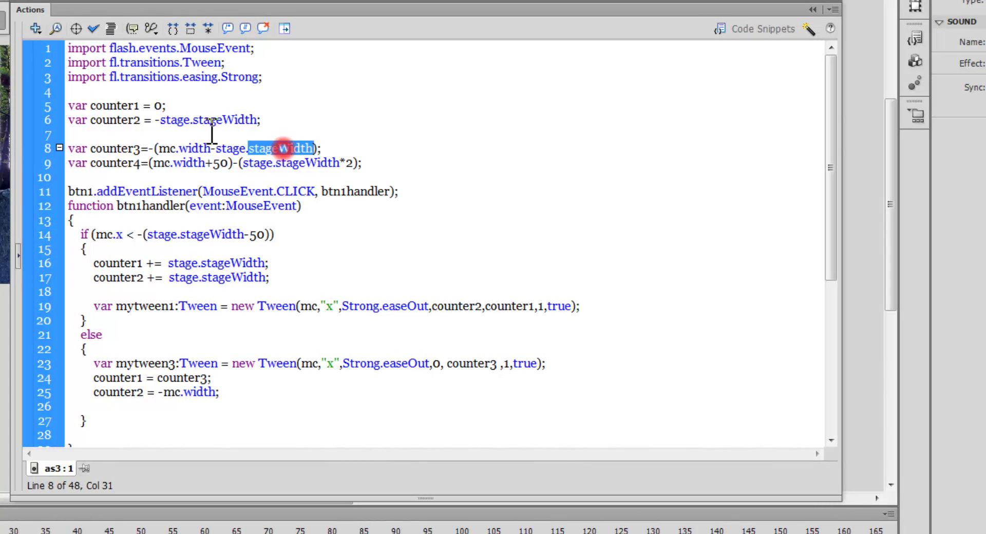
drag(166, 120, 233, 117)
click(228, 117)
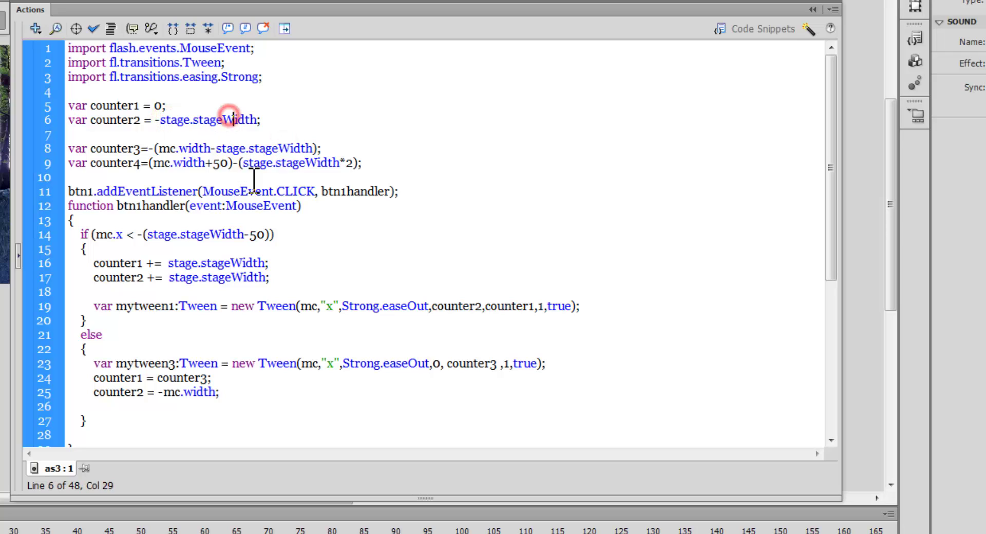
click(251, 177)
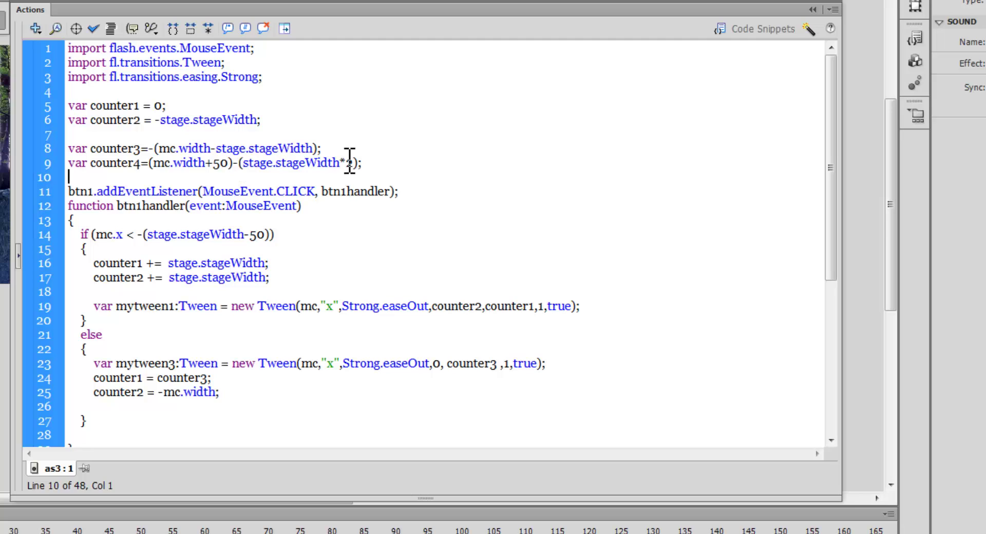
click(303, 231)
Highlight the mytween1 tween on line 19 and the CLICK event on line 11, then scroll down
click(120, 307)
drag(137, 306, 152, 307)
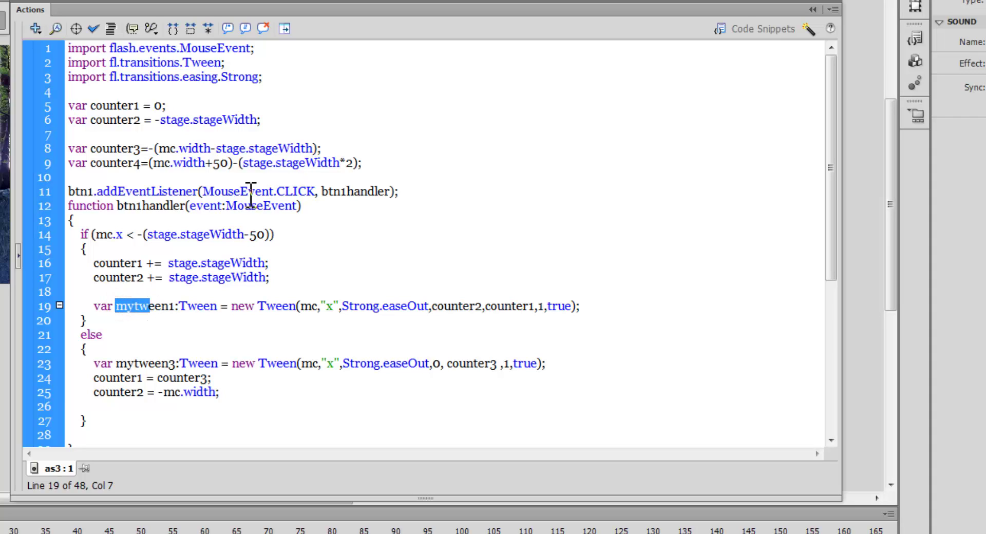
click(294, 188)
double_click(294, 188)
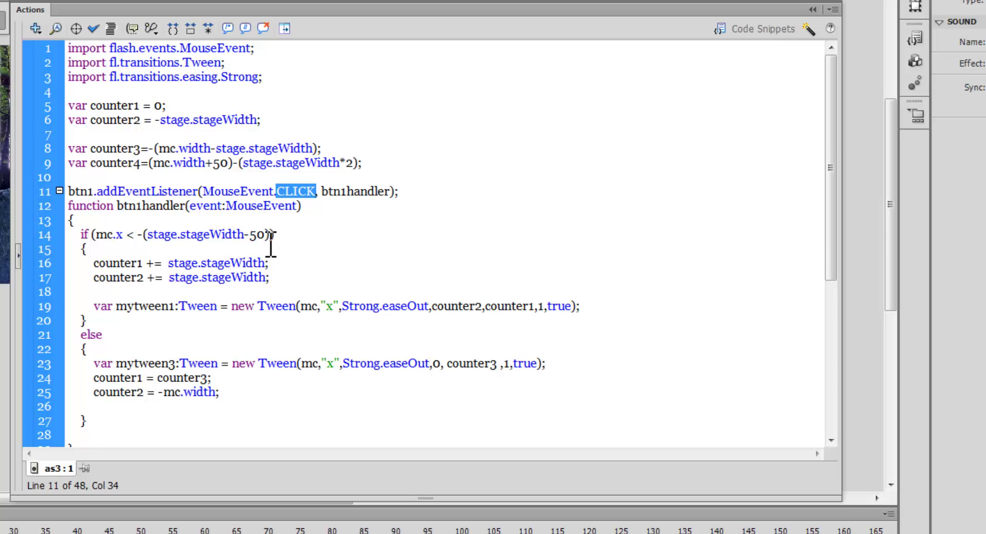
scroll(257, 319, down, 7)
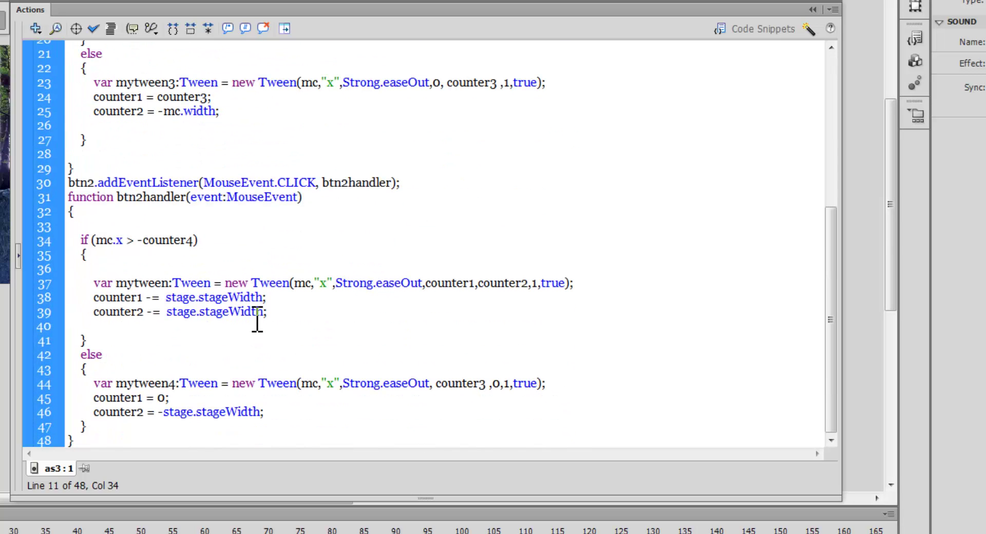